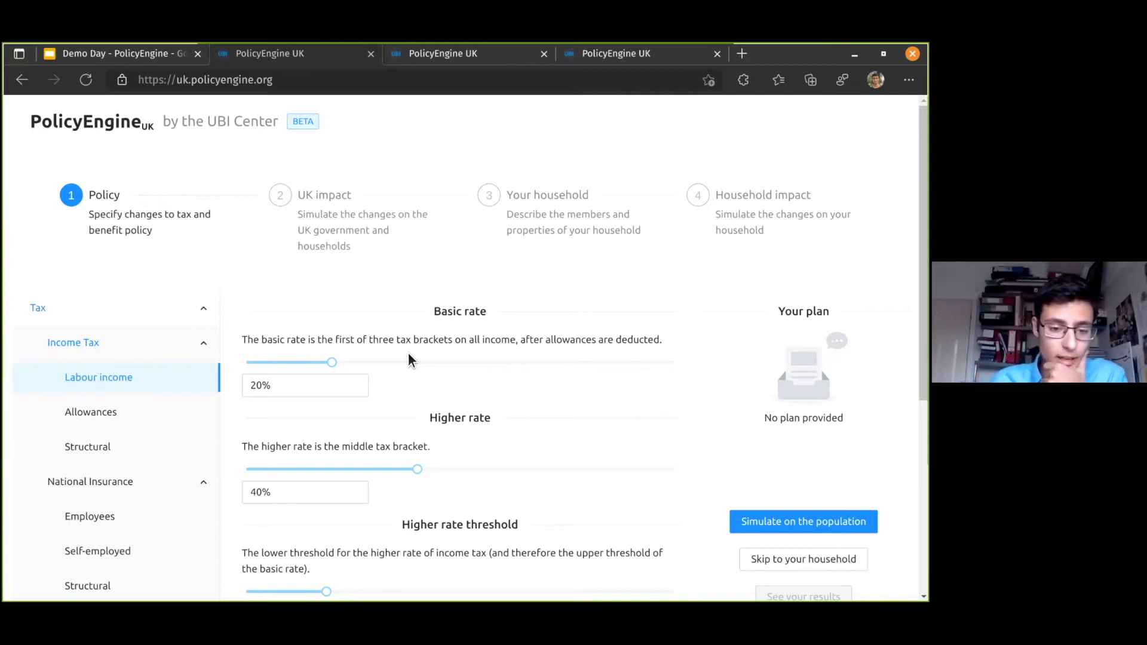
click(204, 308)
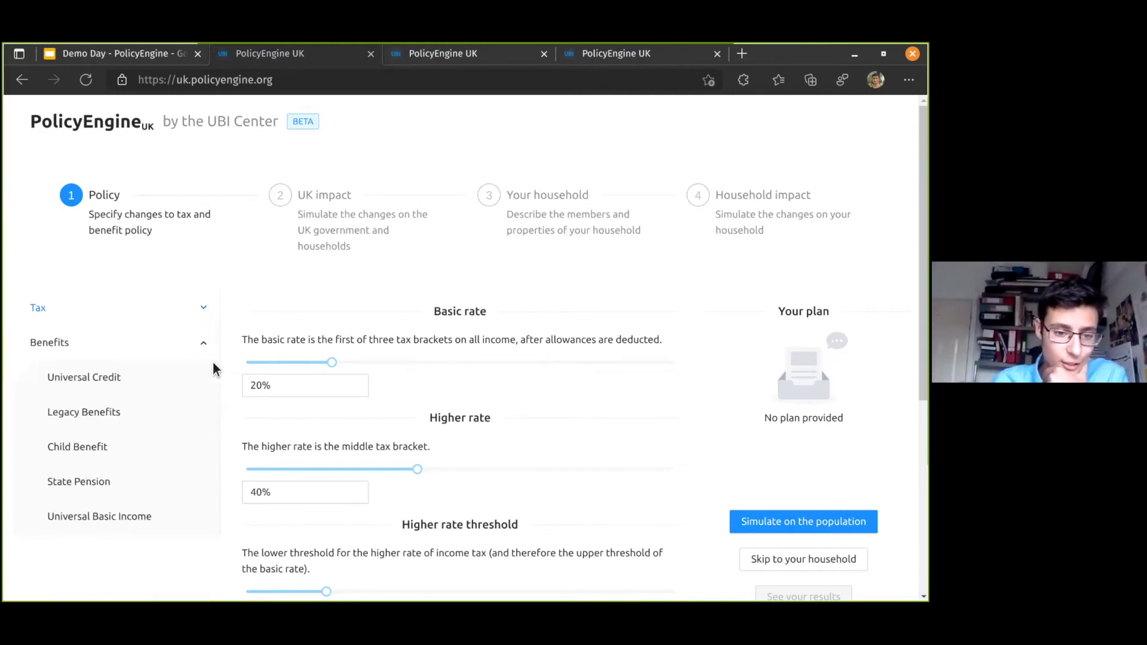
click(204, 345)
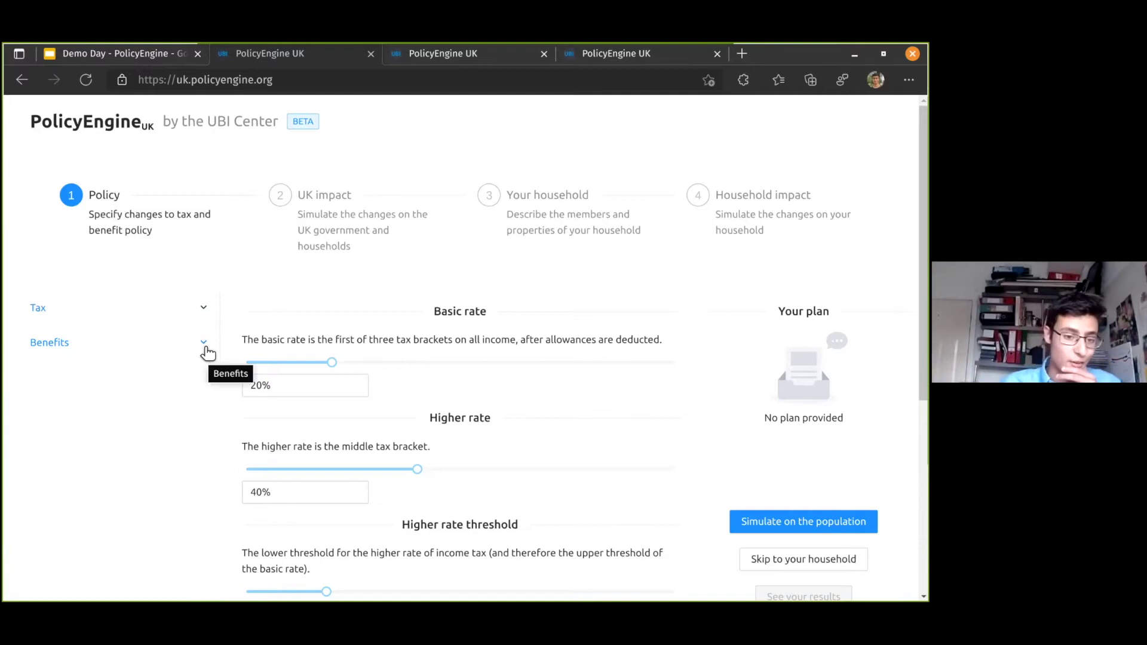
click(203, 308)
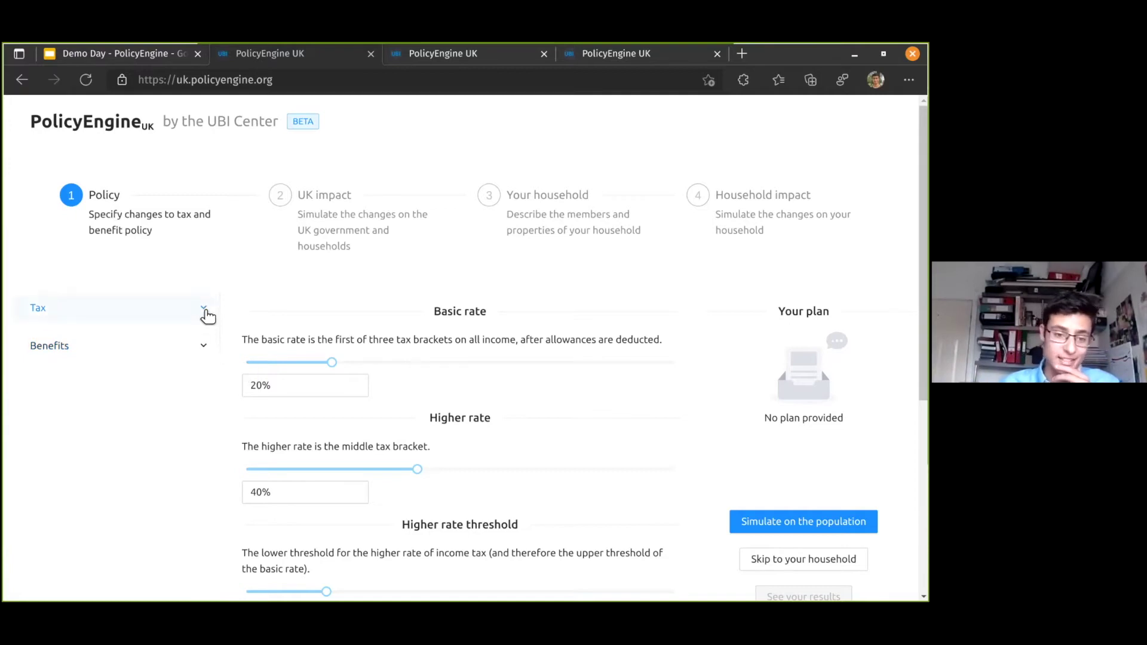
click(203, 346)
click(209, 377)
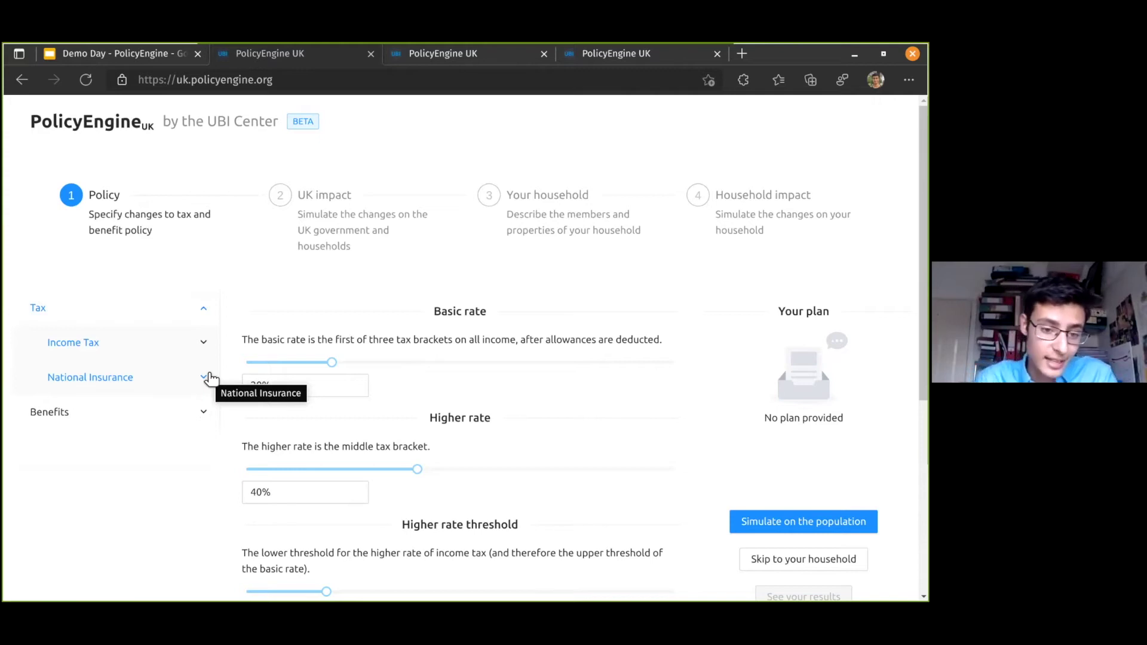
Set the Income Tax personal allowance to £0/year and the basic rate on labour income to 30%.
click(206, 354)
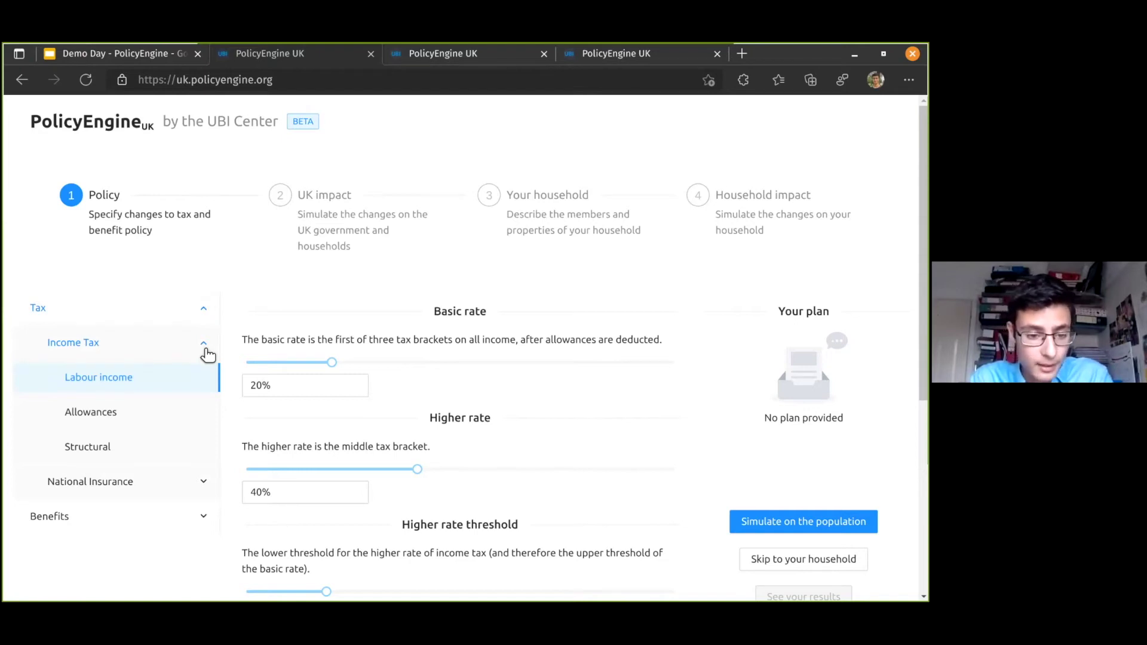
click(147, 421)
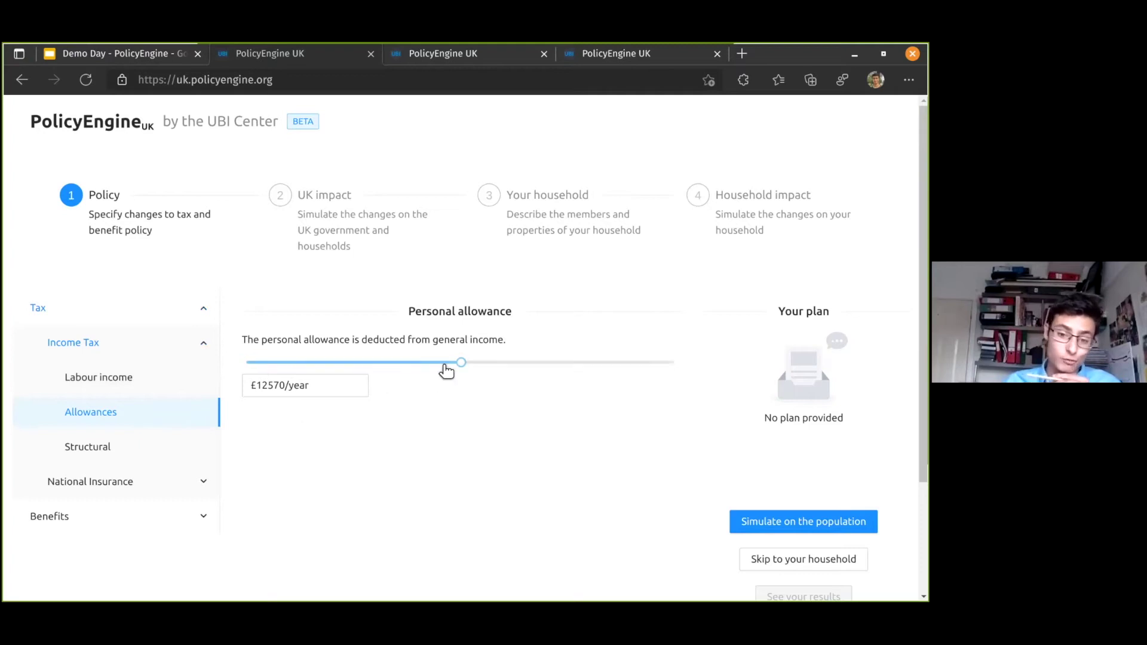
drag(462, 363, 258, 369)
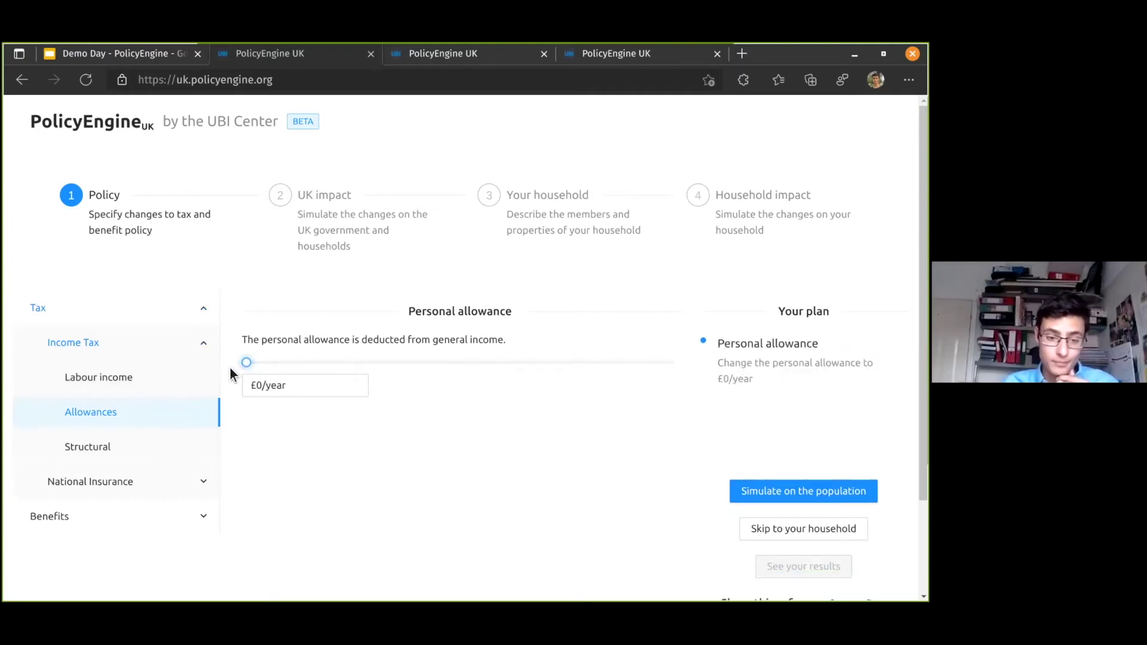
click(95, 383)
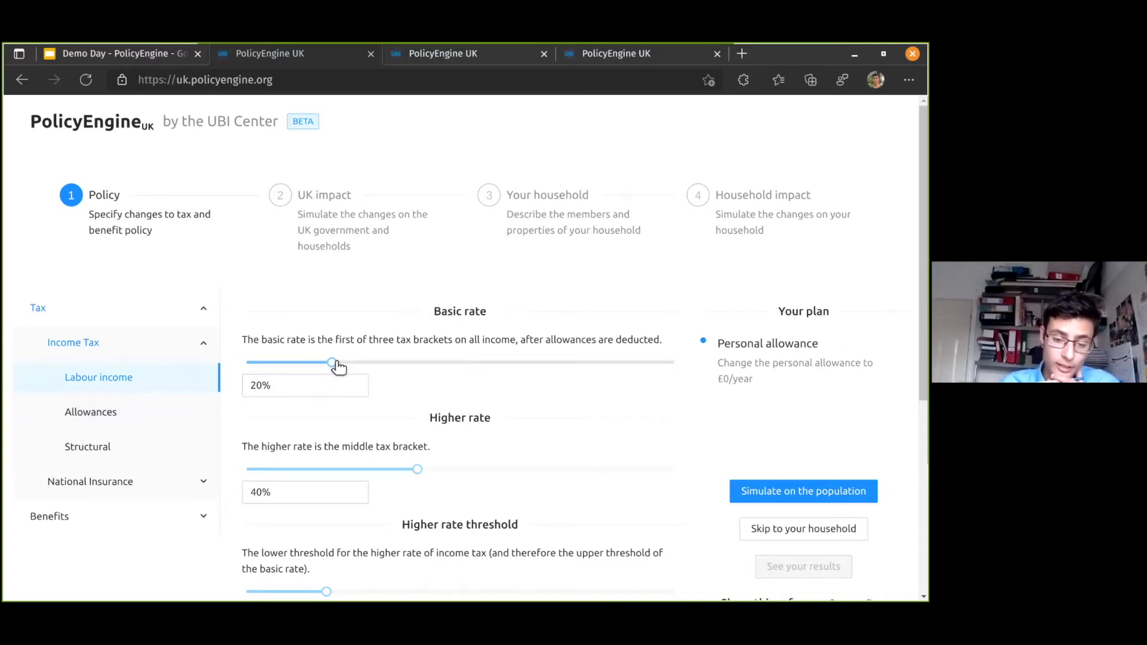
drag(338, 365, 383, 371)
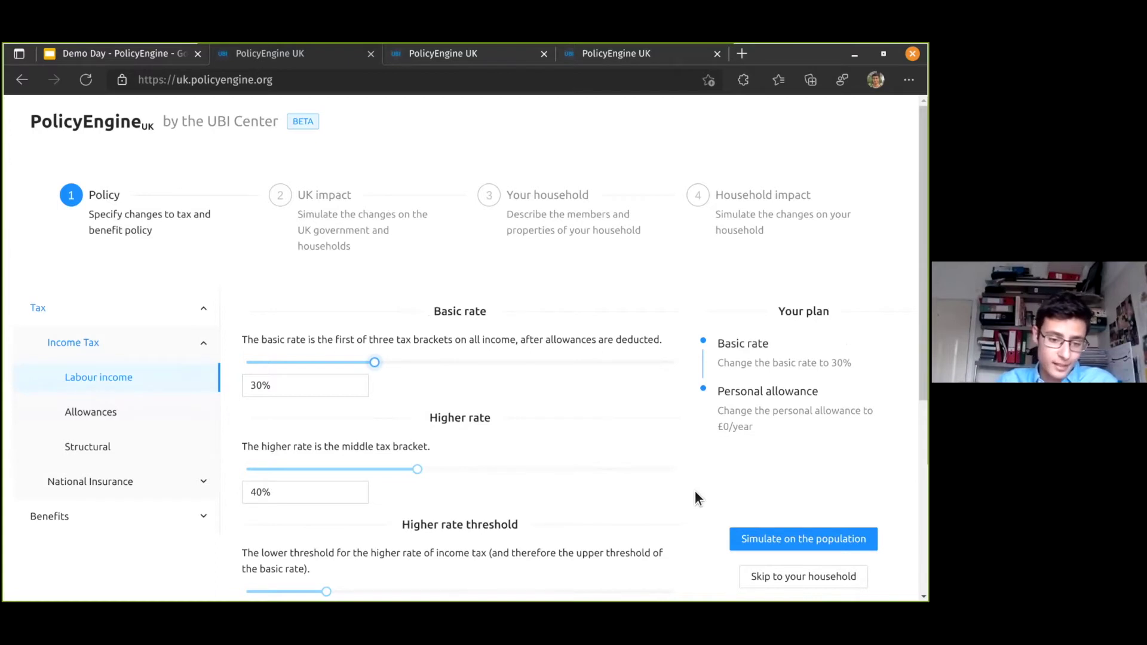
Look through the legacy benefit, Child Benefit and State Pension reform options, and abolish Universal Credit in the plan.
click(174, 517)
scroll(174, 520, down, 2)
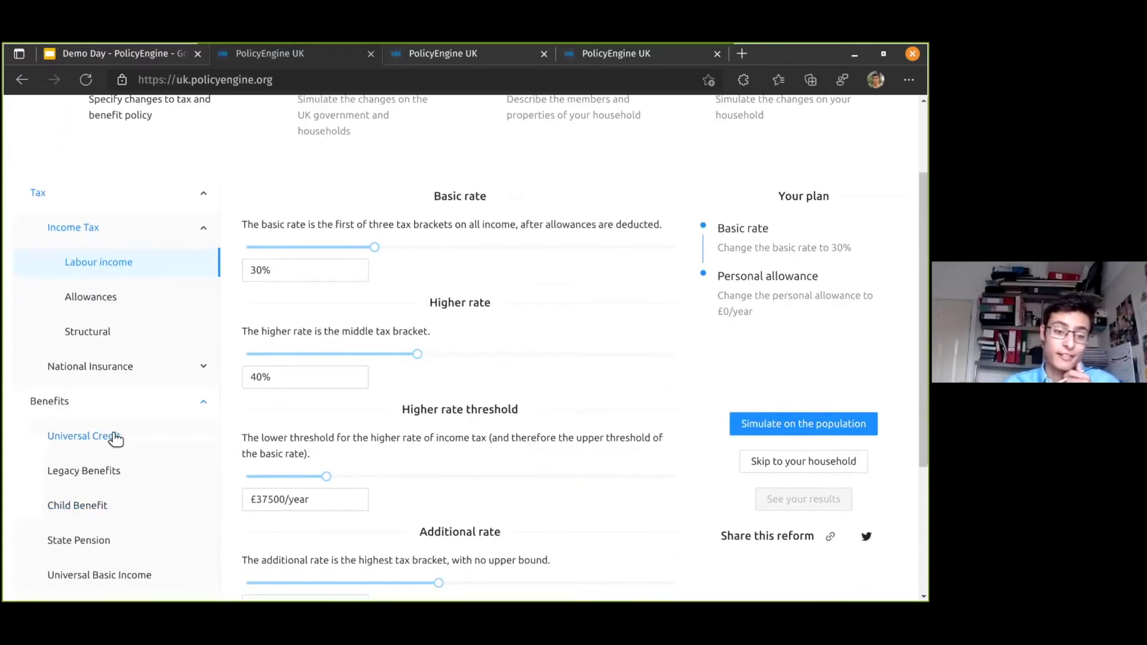
click(129, 473)
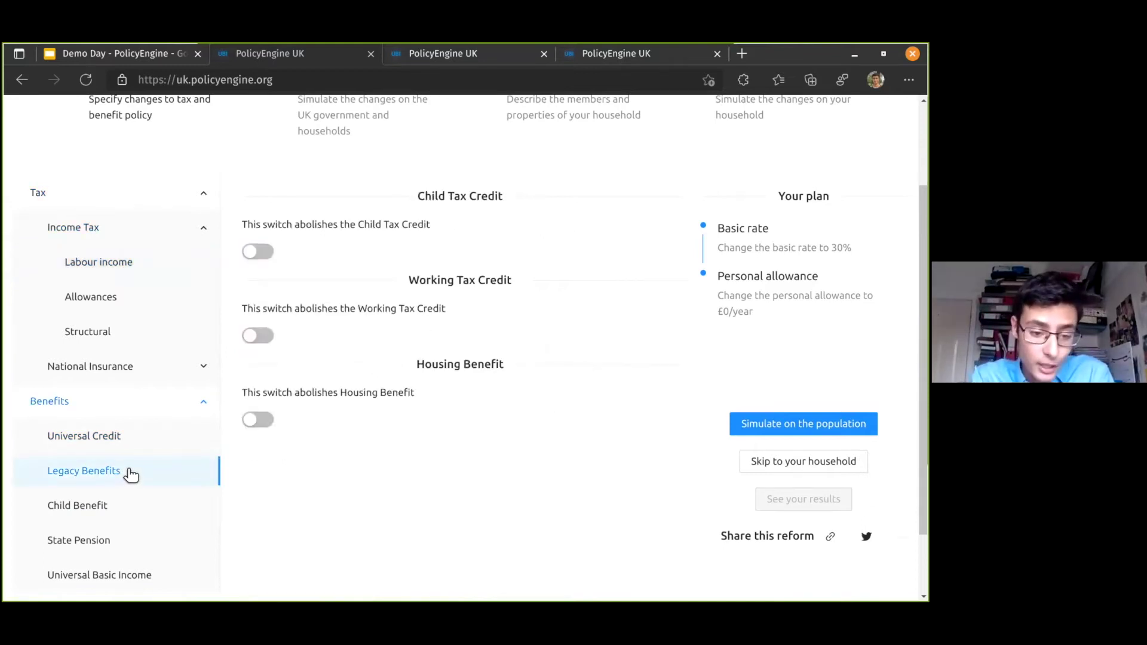
click(105, 508)
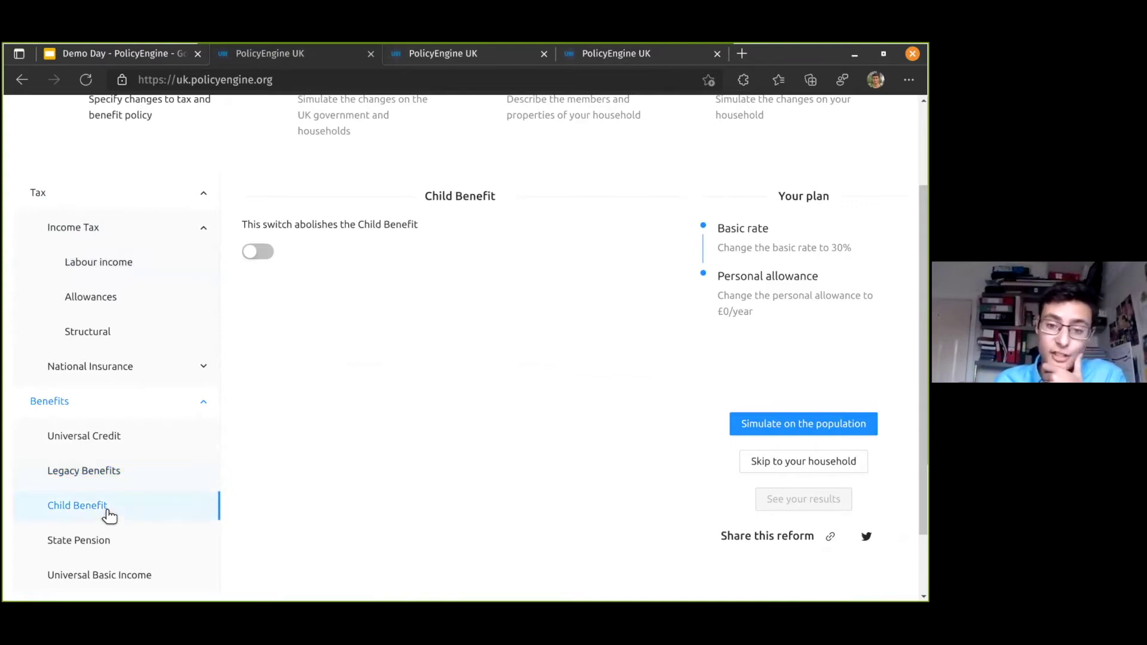
click(108, 542)
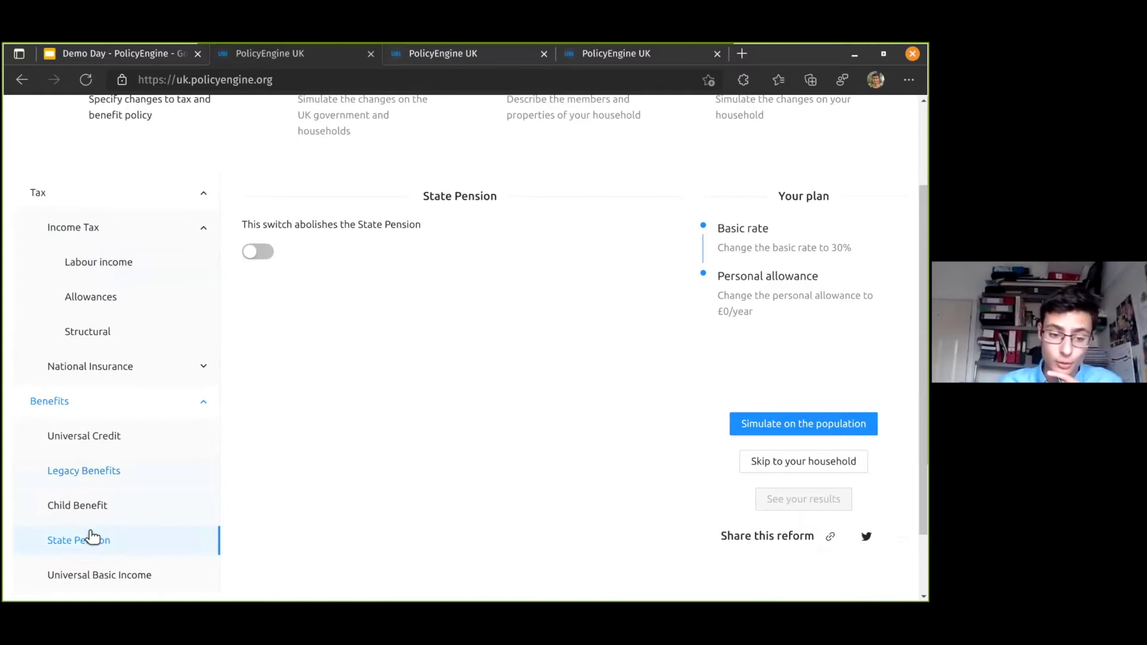
click(80, 475)
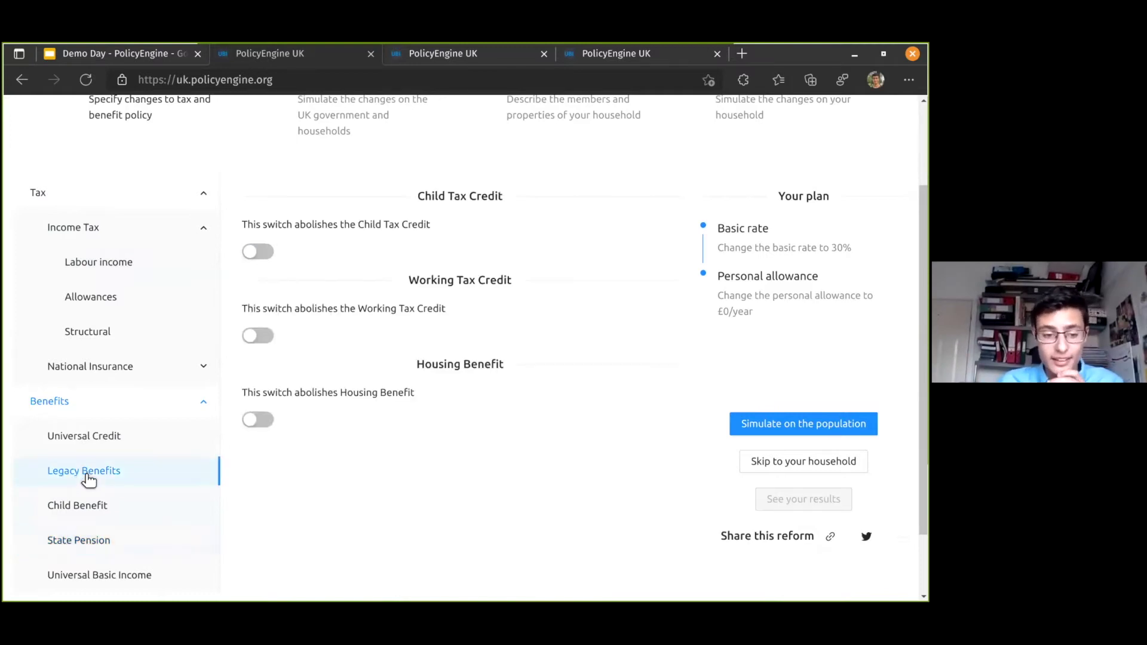
click(110, 441)
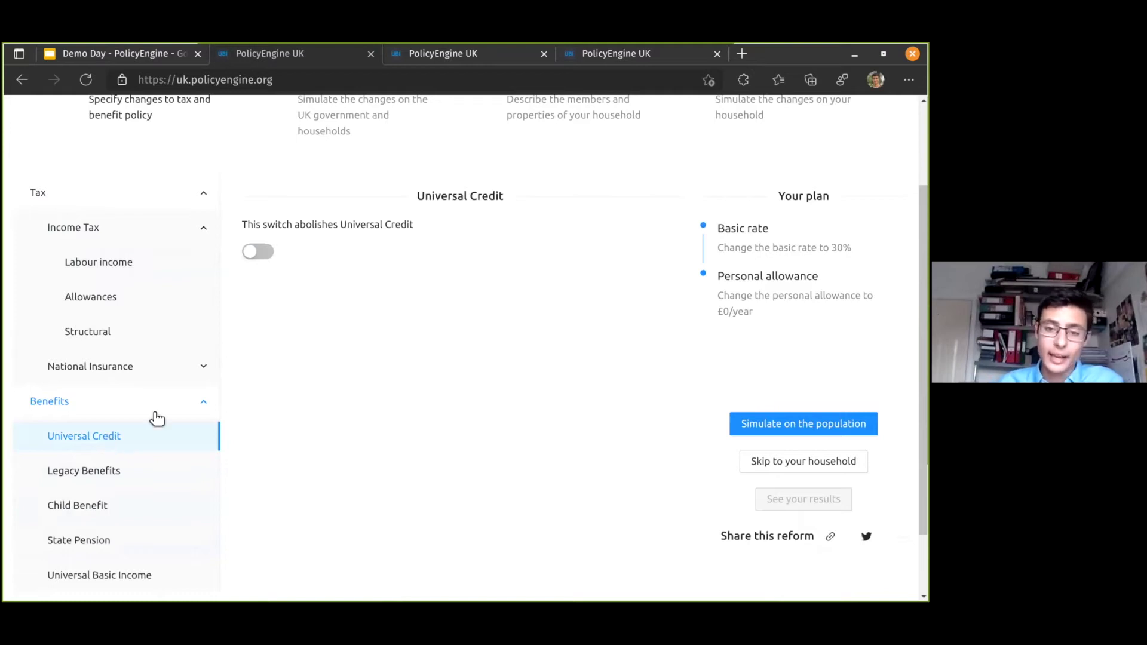
click(258, 253)
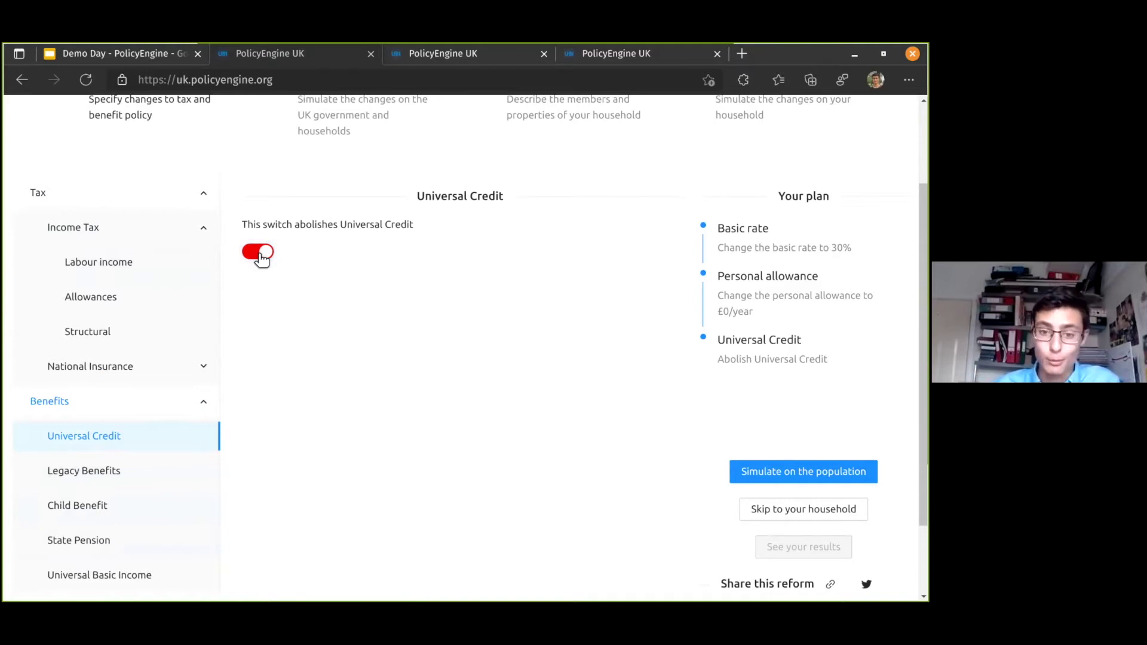
Enable AutoUBI in the Universal Basic Income settings so that the plan's revenue funds the payments.
click(180, 403)
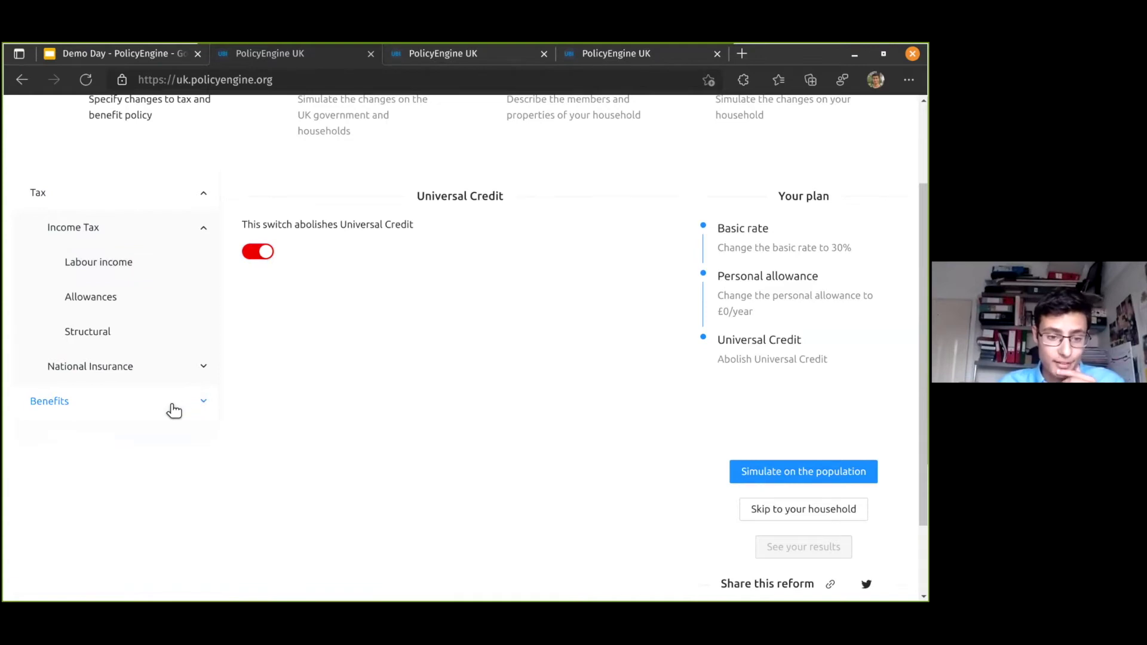
click(154, 410)
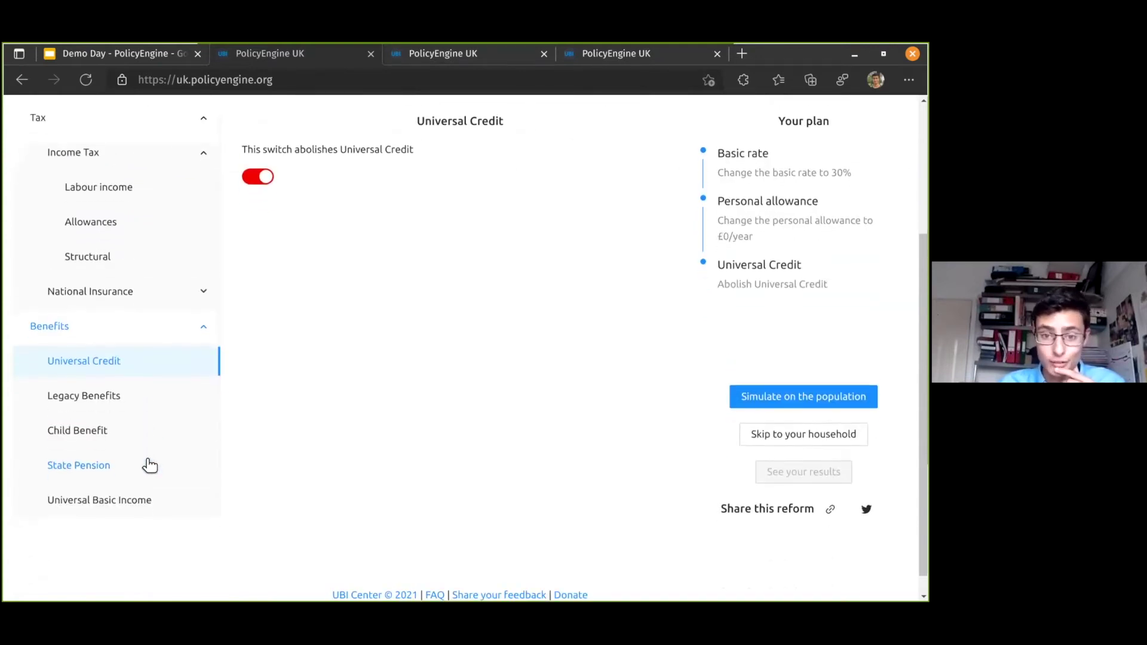
click(95, 539)
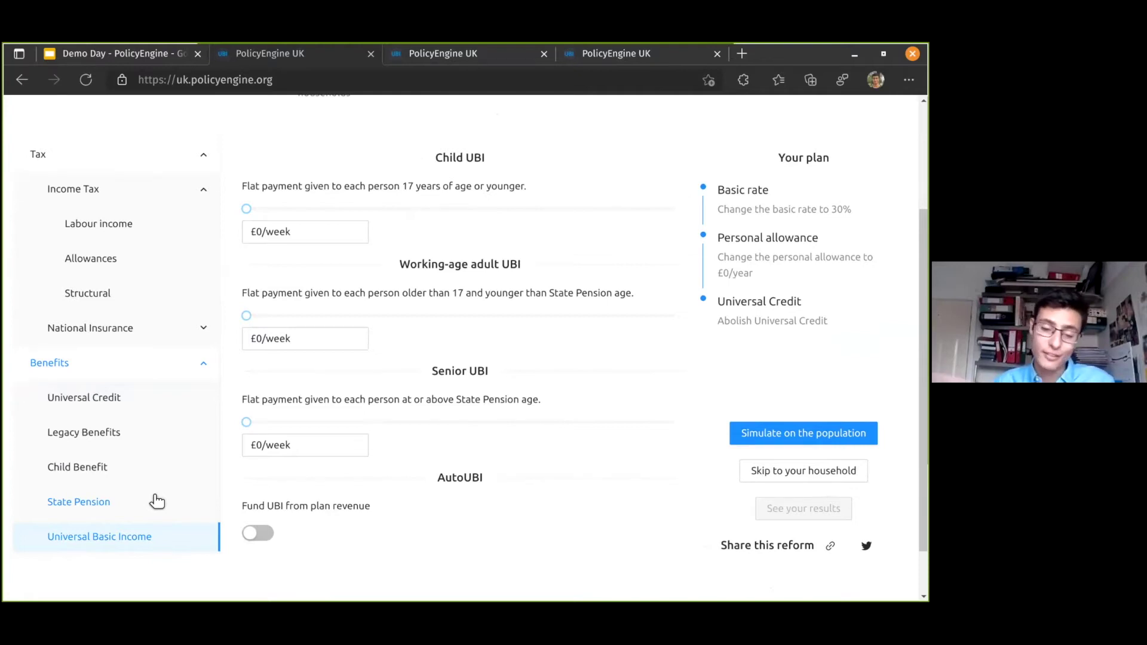
click(261, 534)
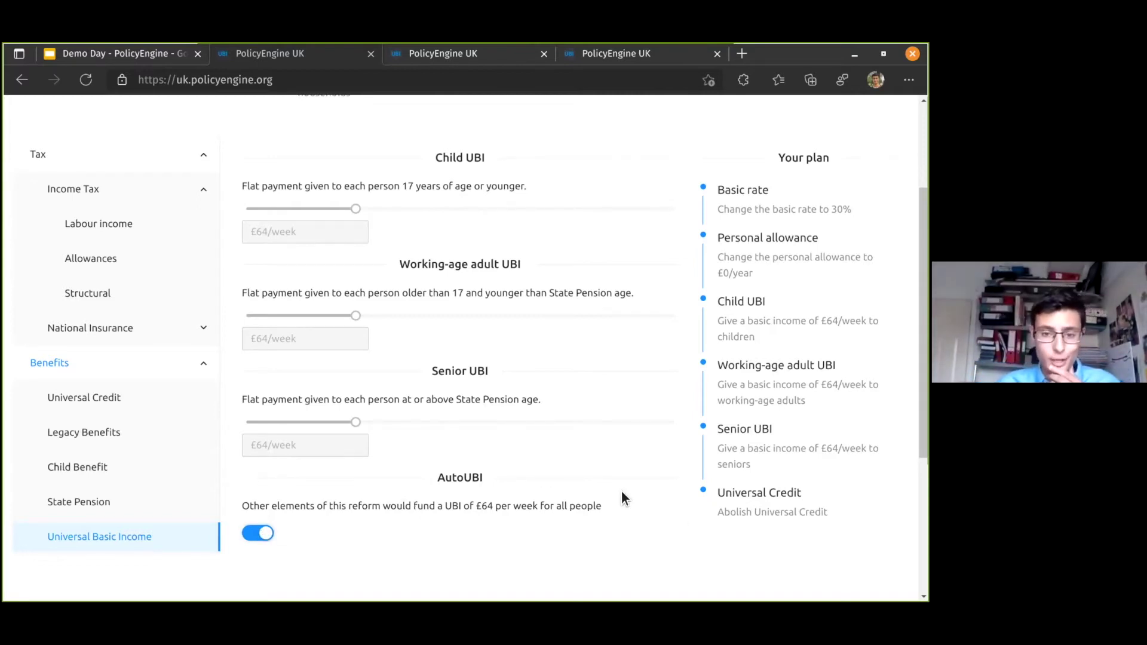
Review the complete reform plan and simulate it on the UK population.
scroll(625, 509, down, 2)
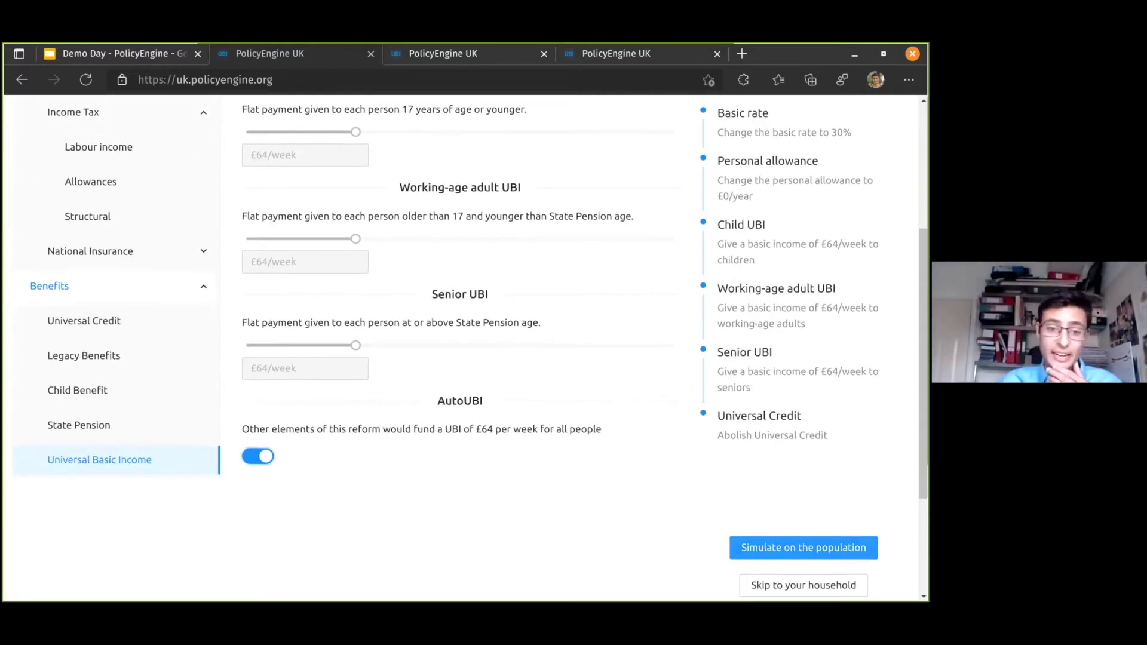
scroll(470, 350, up, 3)
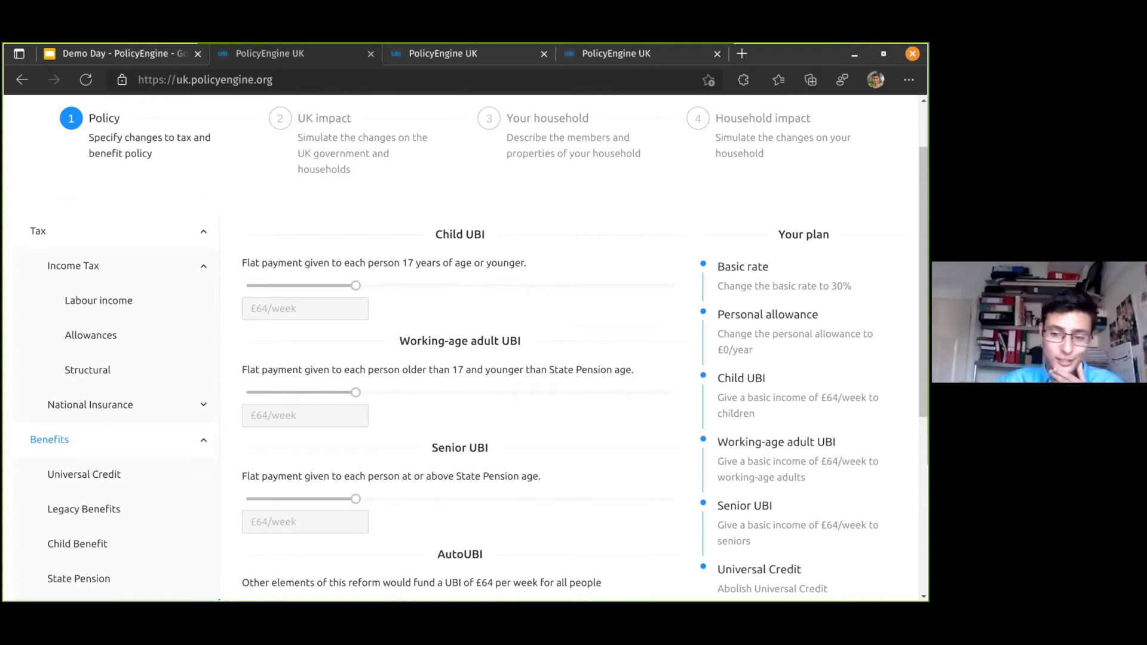
scroll(803, 509, down, 3)
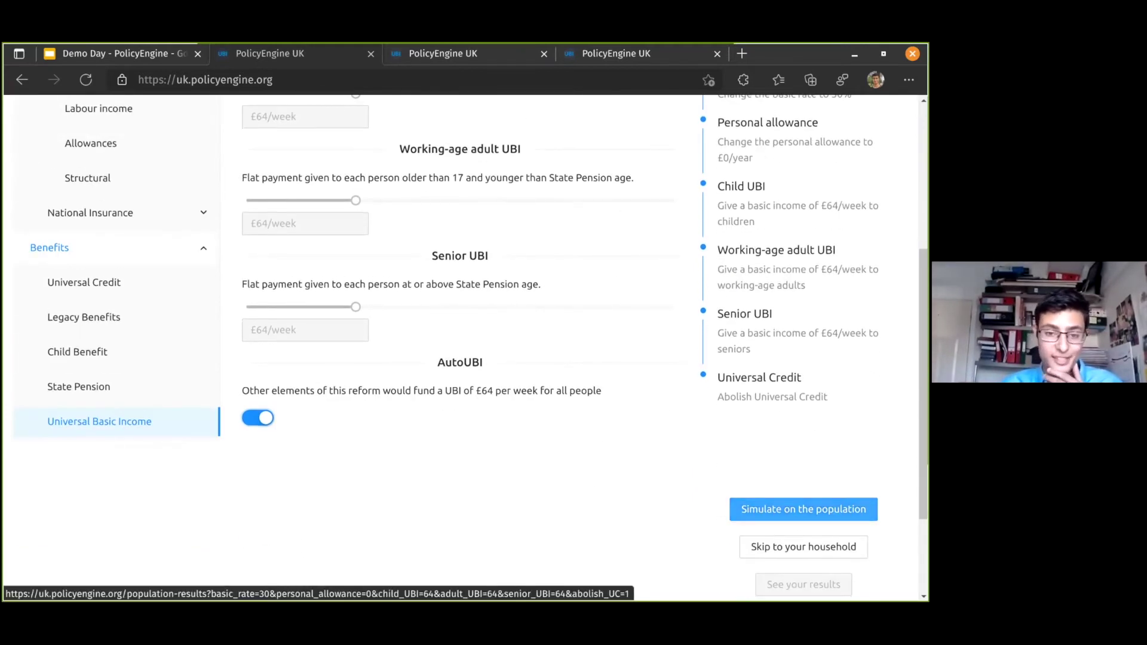
click(803, 509)
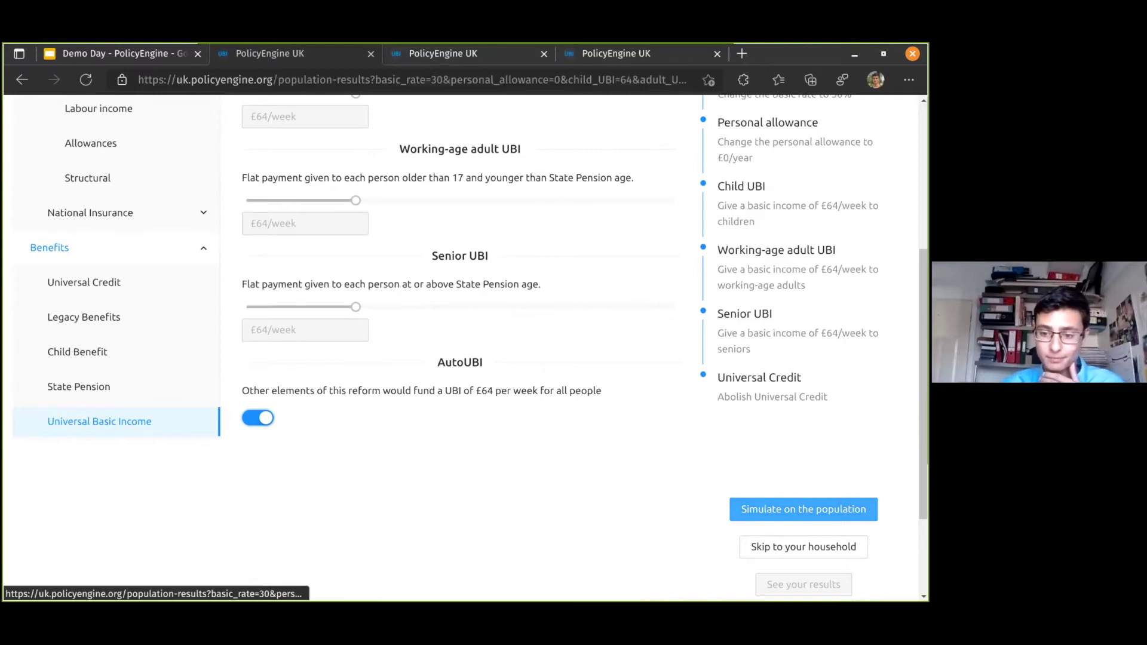
Examine the population results: headline figures, budget breakdown, poverty rate changes, net income impact by decile and intra-decile outcomes.
scroll(600, 431, up, 5)
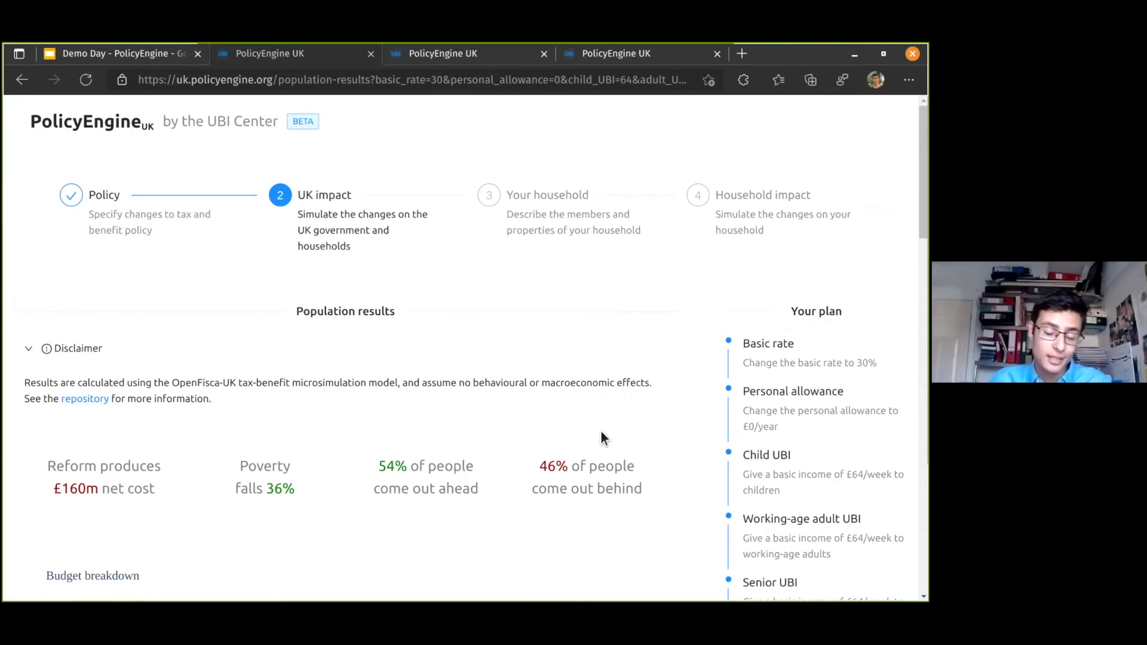
scroll(275, 558, down, 3)
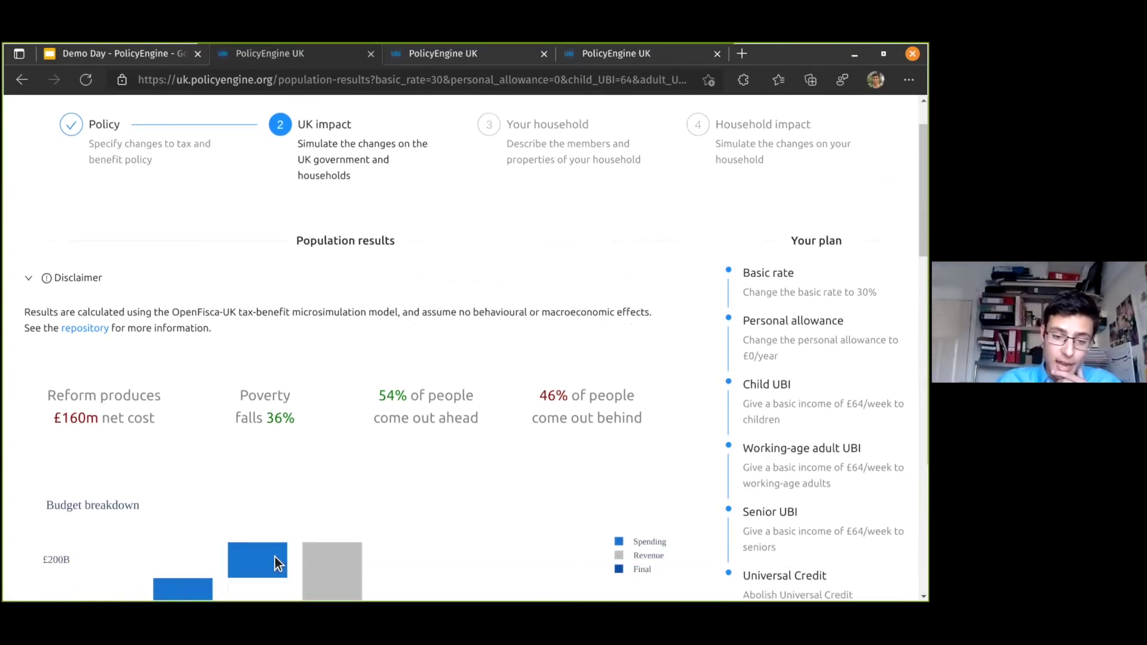
scroll(274, 557, down, 1)
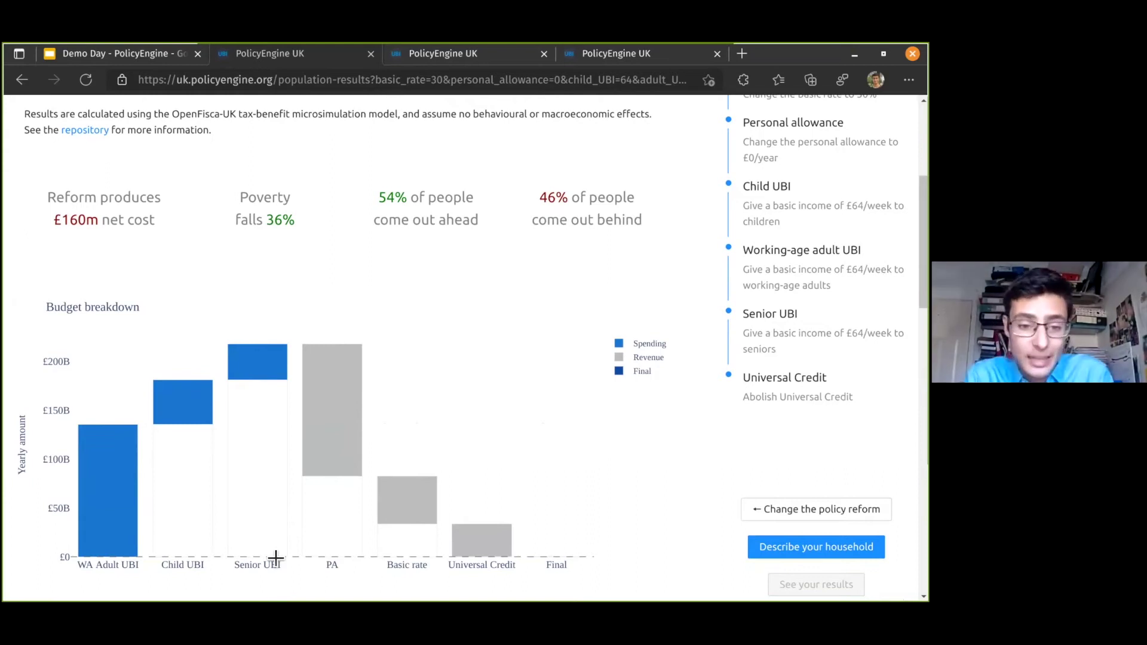
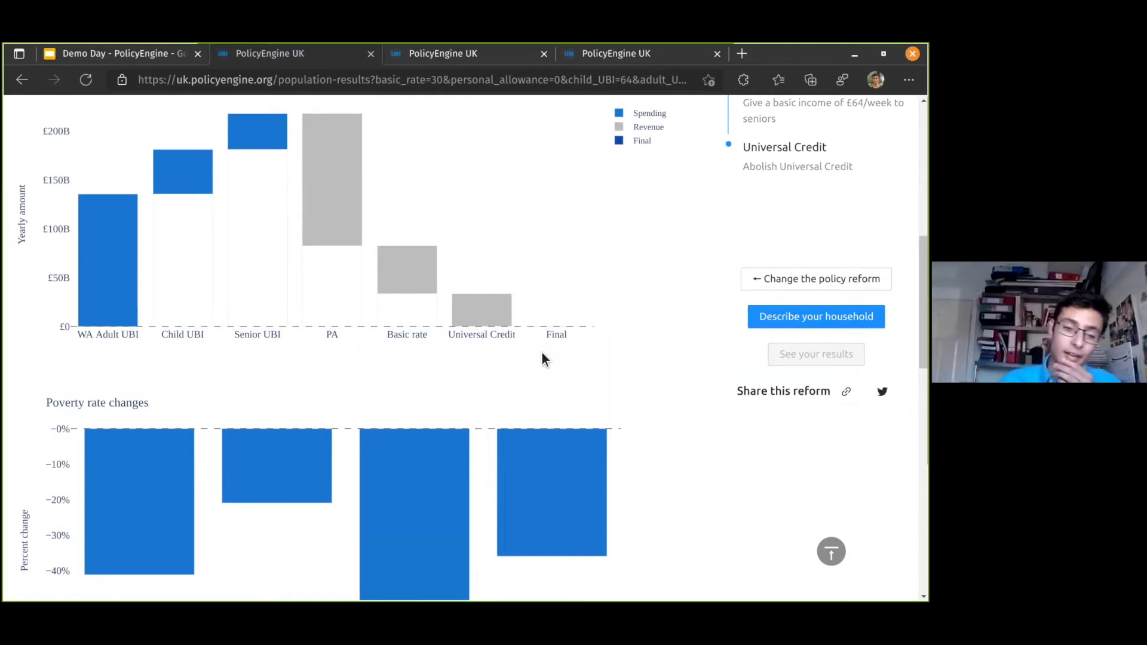
scroll(618, 388, down, 3)
scroll(620, 388, down, 5)
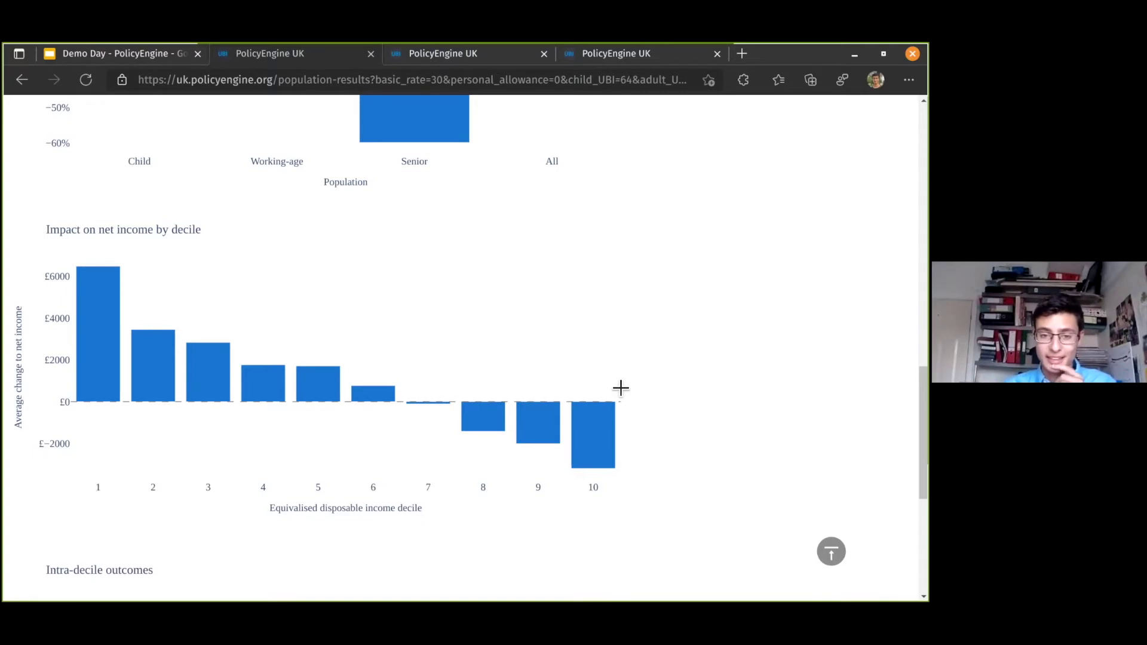
scroll(621, 388, down, 5)
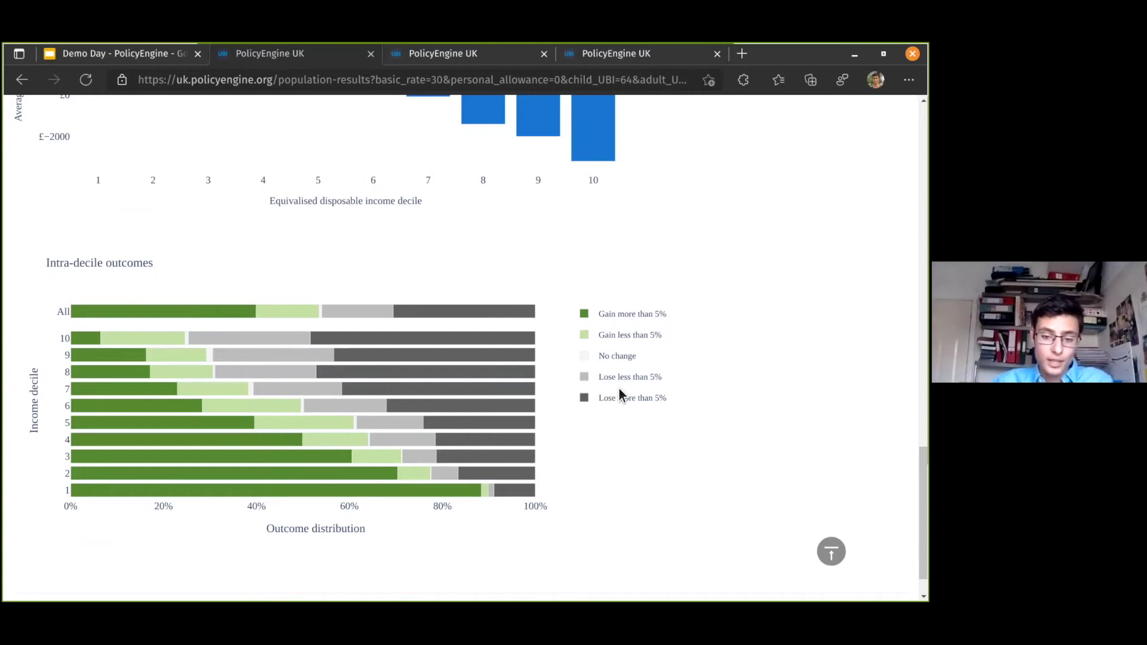
mouse_move(523, 495)
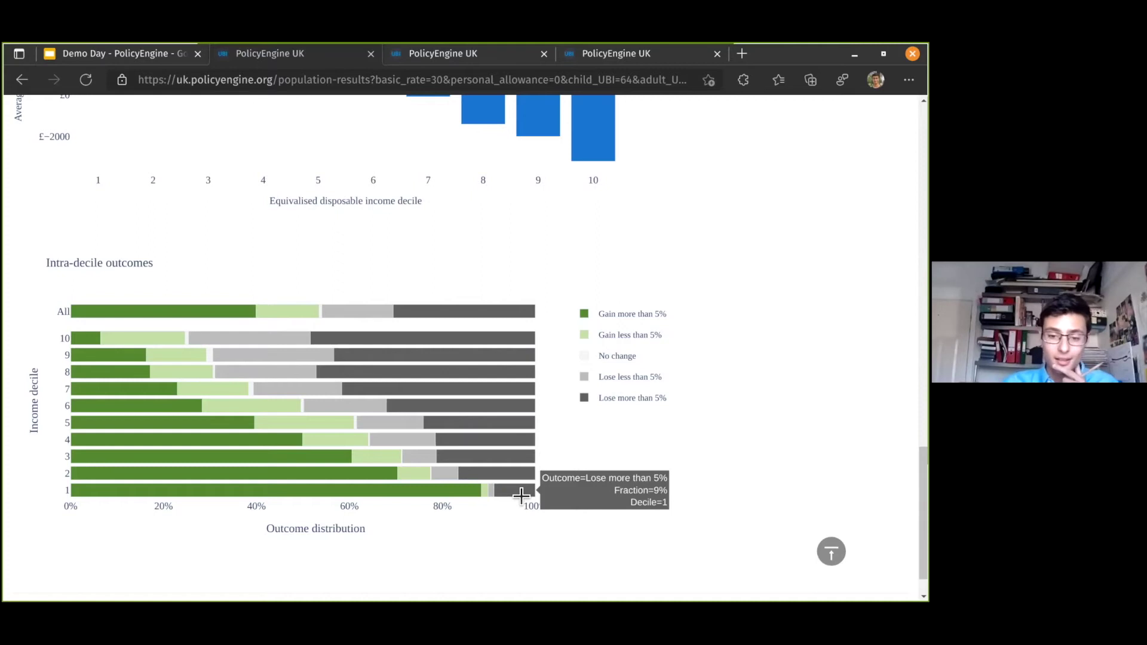
scroll(558, 504, up, 15)
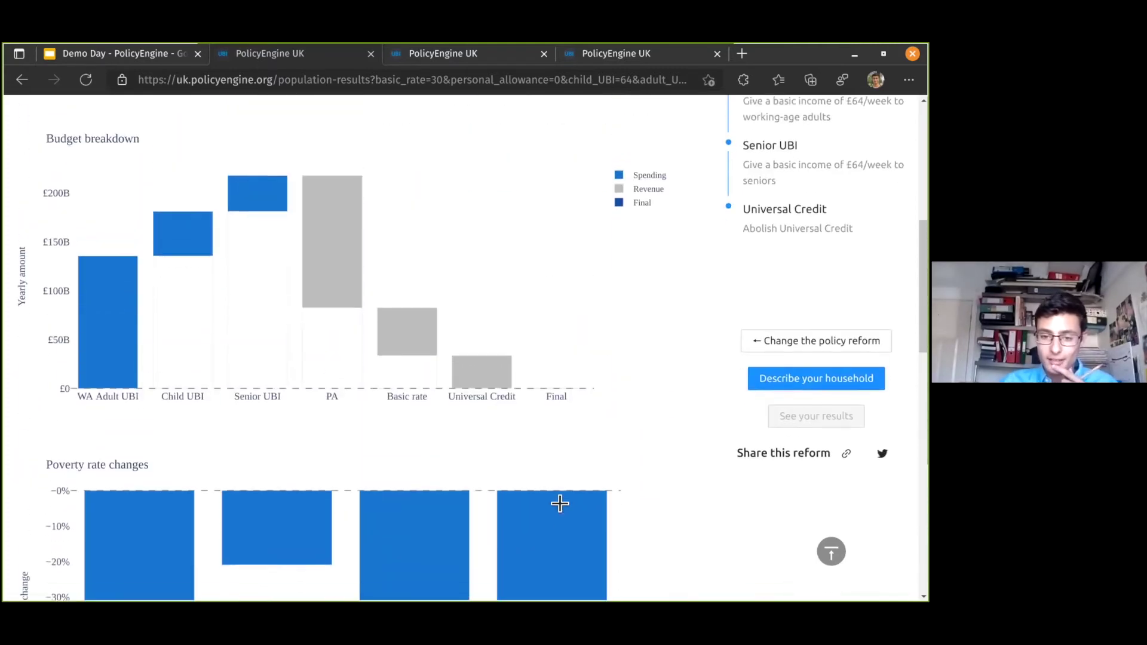
scroll(560, 504, up, 7)
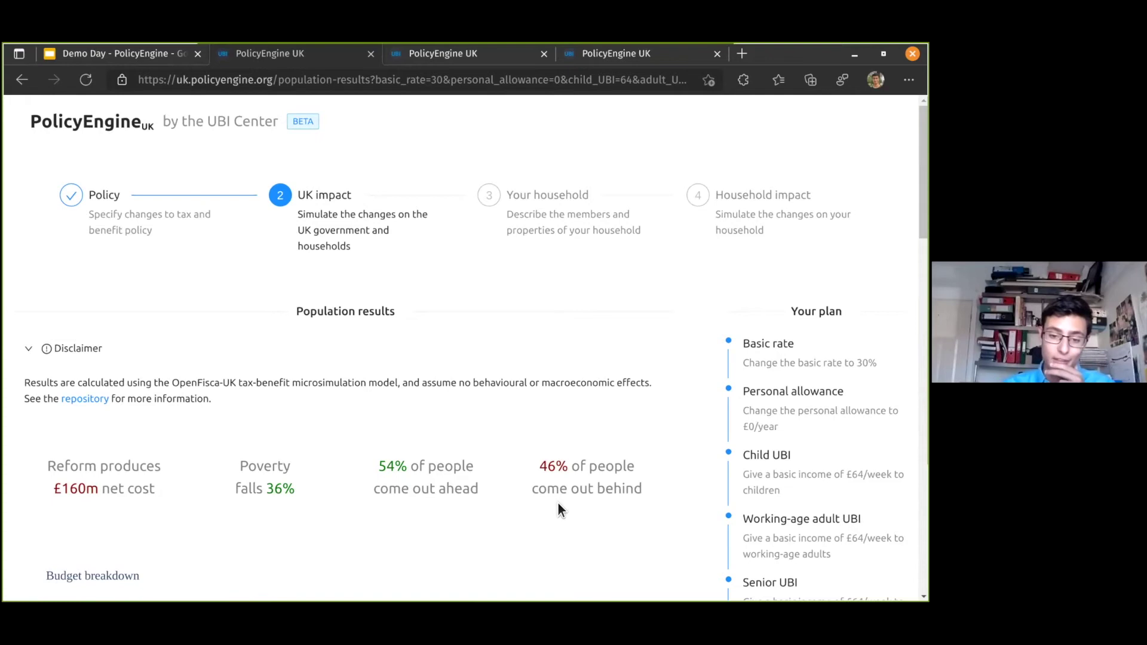
Proceed from the population results to describing your household and view the person's age and income fields.
scroll(558, 505, down, 5)
click(816, 509)
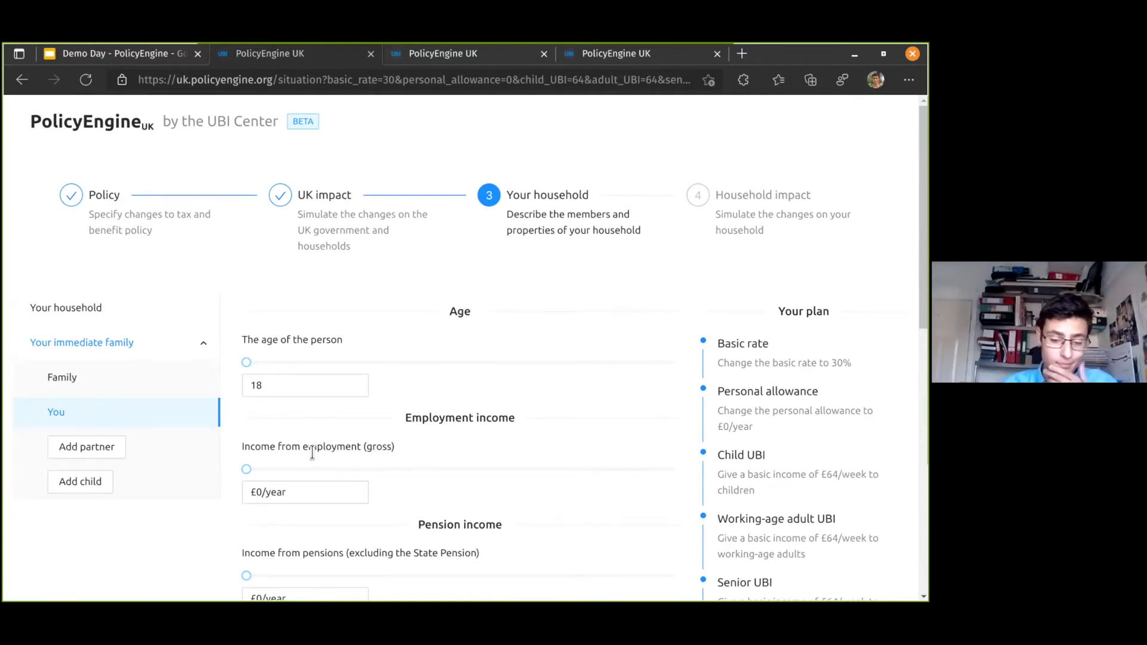
scroll(386, 453, down, 5)
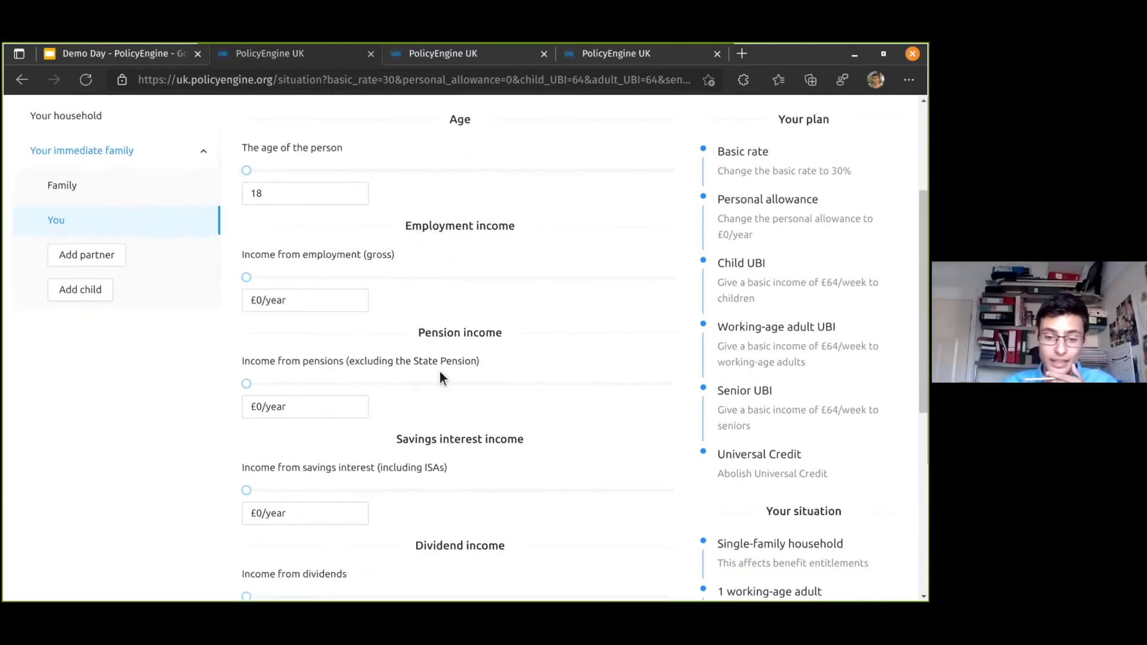
Add one child to the immediate family and set your own gross employment income to £30000/year.
scroll(376, 485, up, 3)
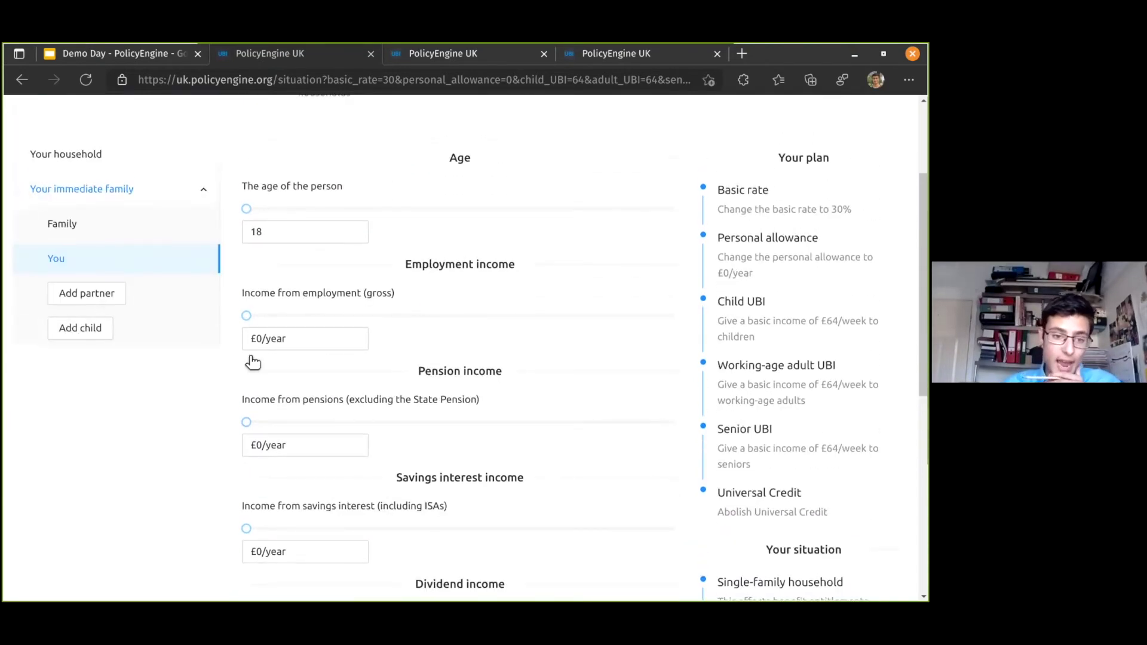
click(102, 334)
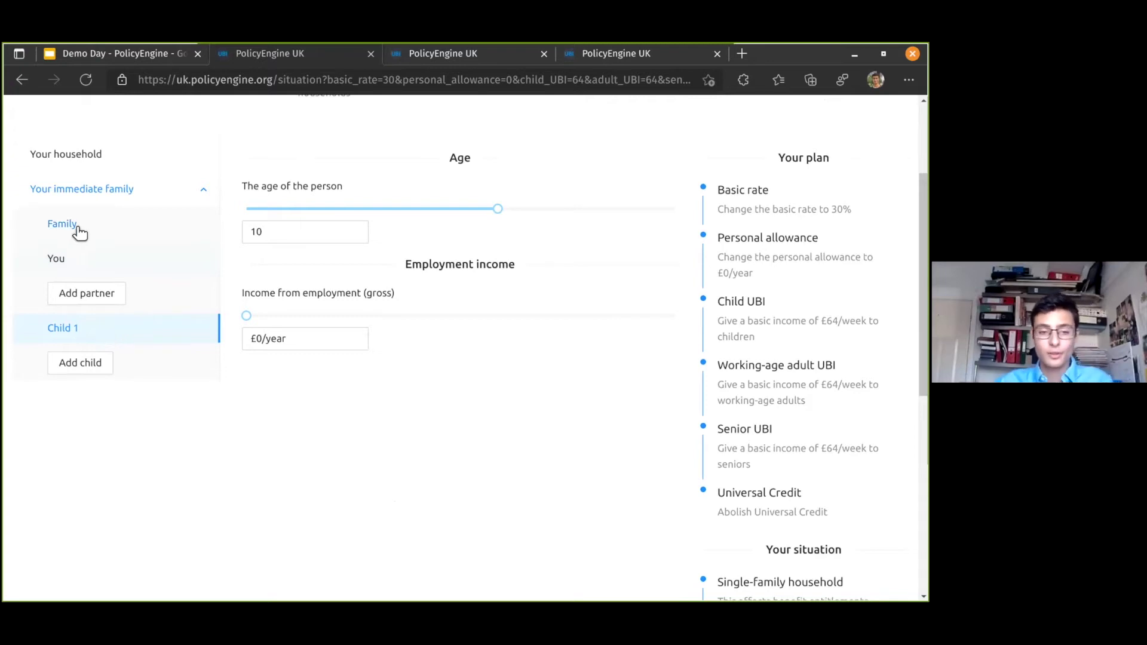
click(80, 258)
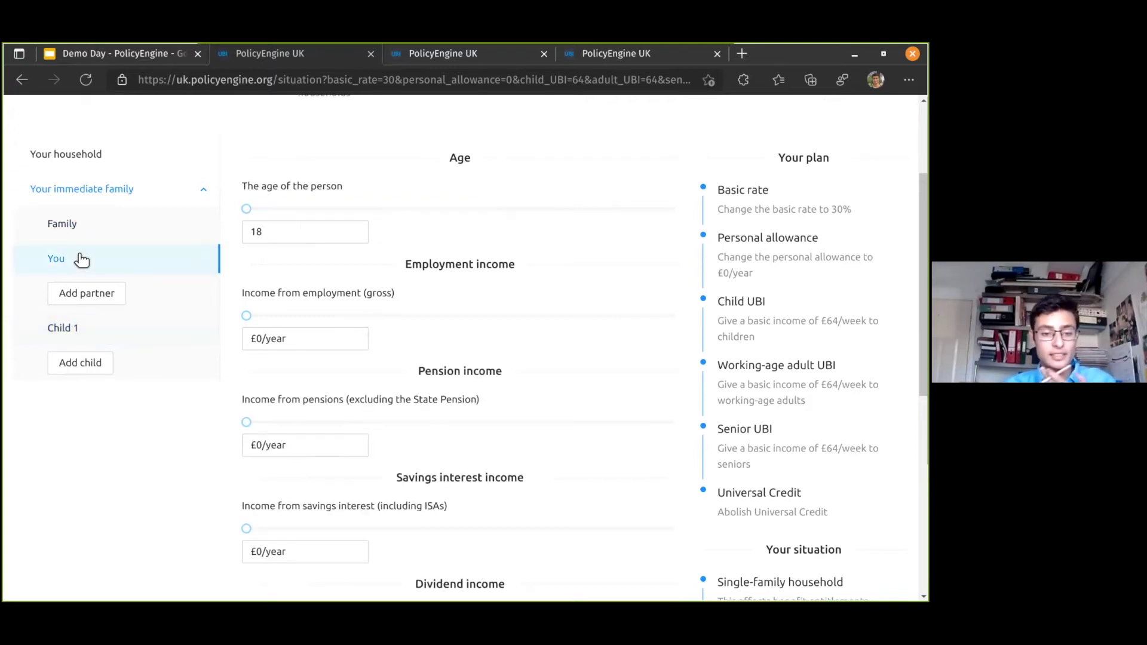
click(260, 339)
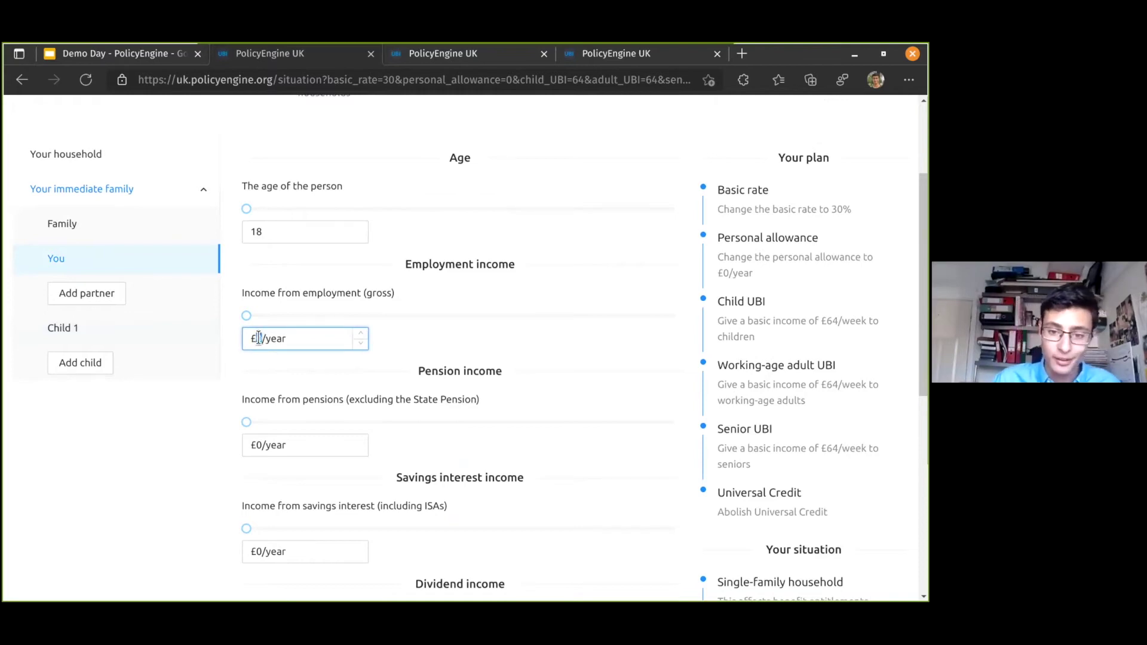
text(1000)
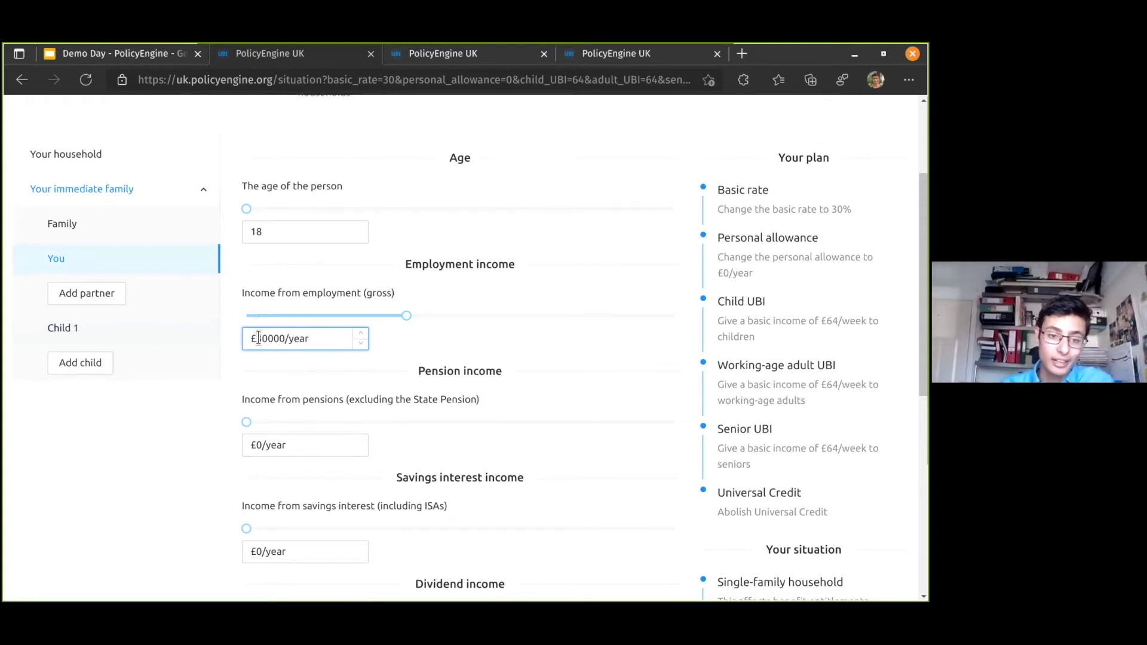
Review the family's benefit claimant options and the household's region setting.
click(120, 230)
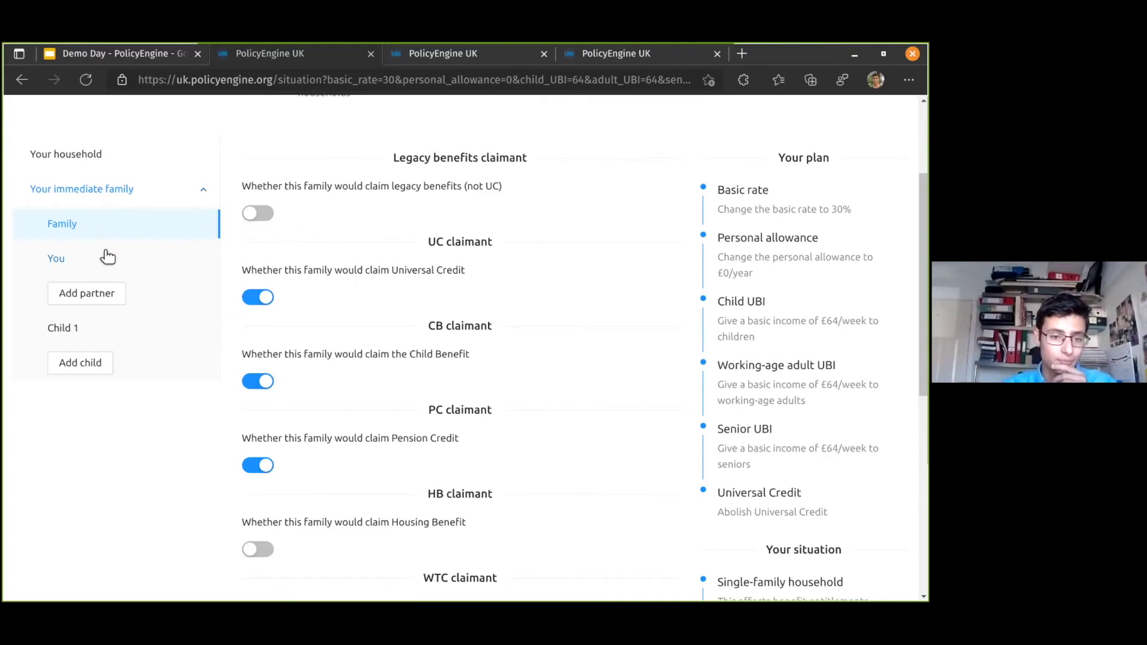
click(103, 155)
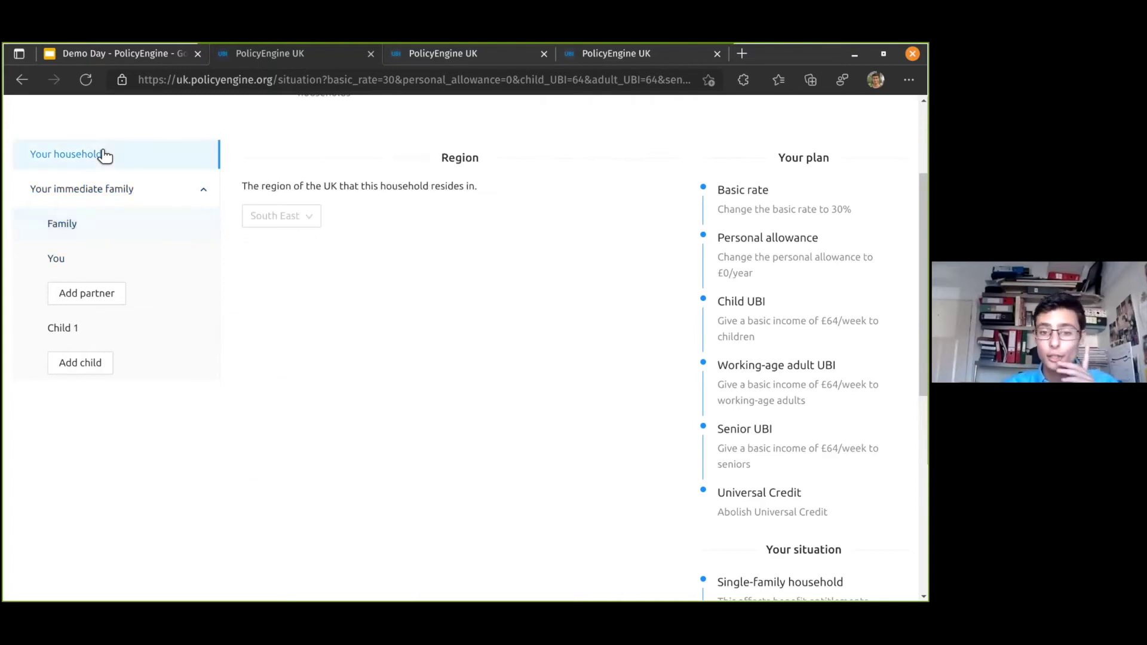
click(286, 219)
click(285, 217)
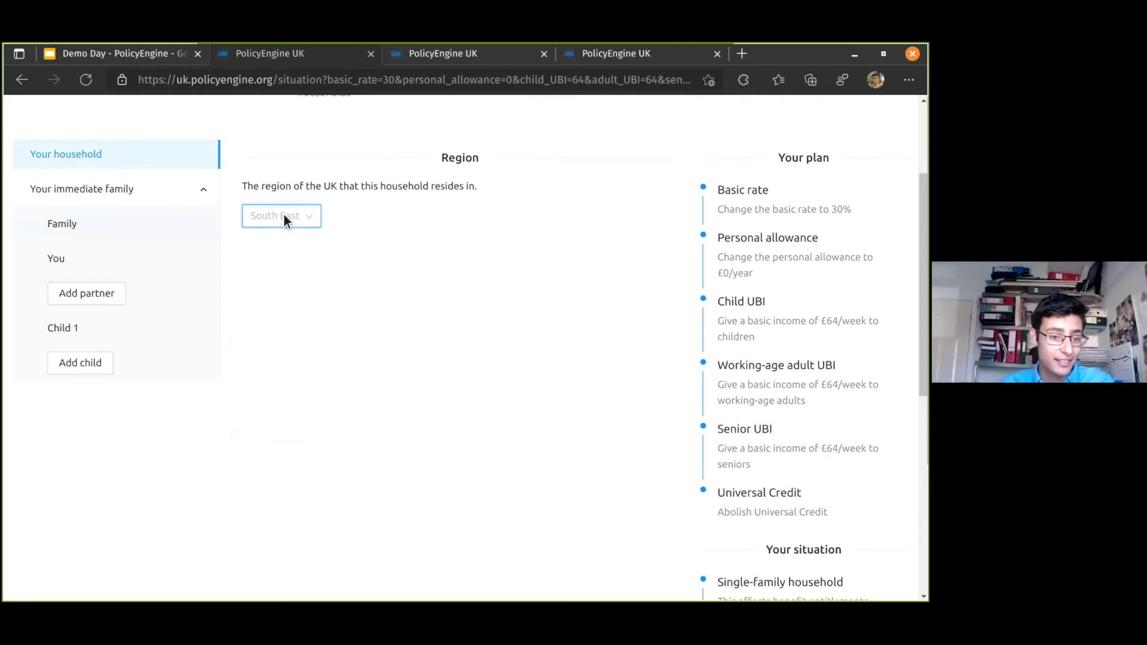
Review your own income fields and inspect the reform parameters contained in the page address.
click(105, 260)
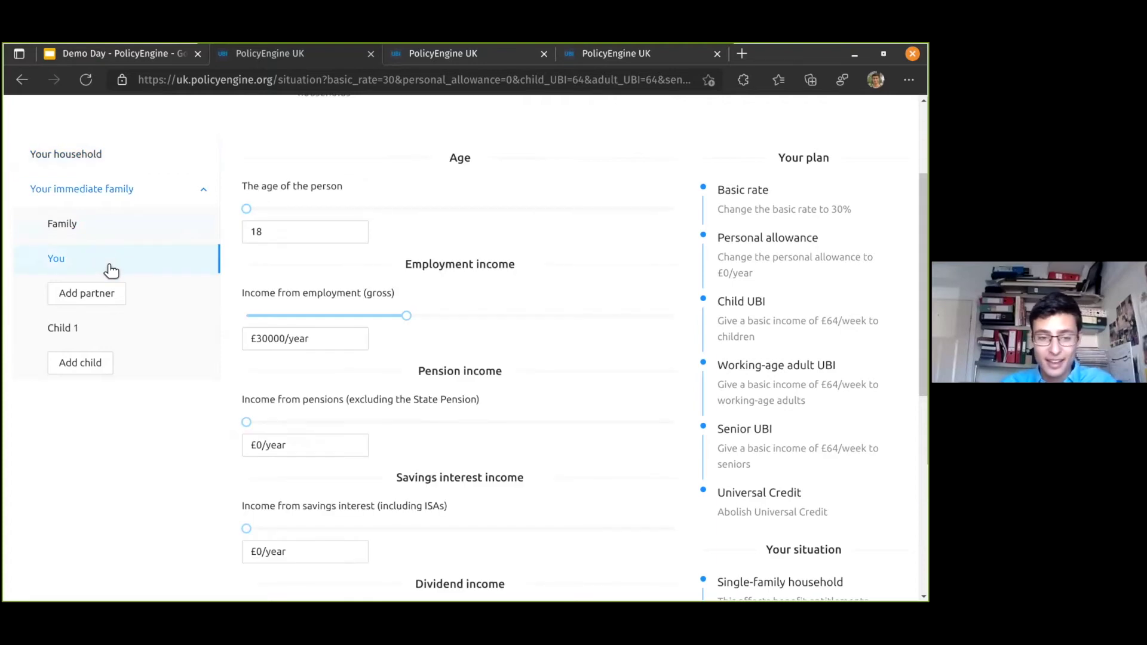
scroll(227, 378, down, 4)
scroll(227, 380, up, 1)
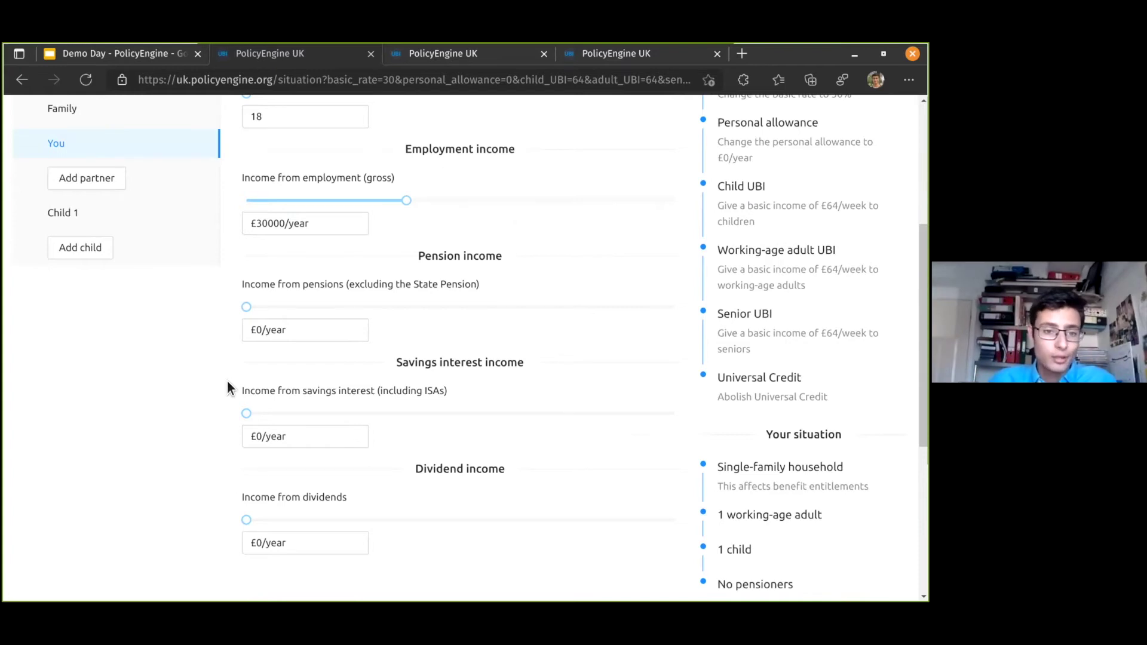
click(318, 81)
drag(274, 81, 322, 84)
click(136, 409)
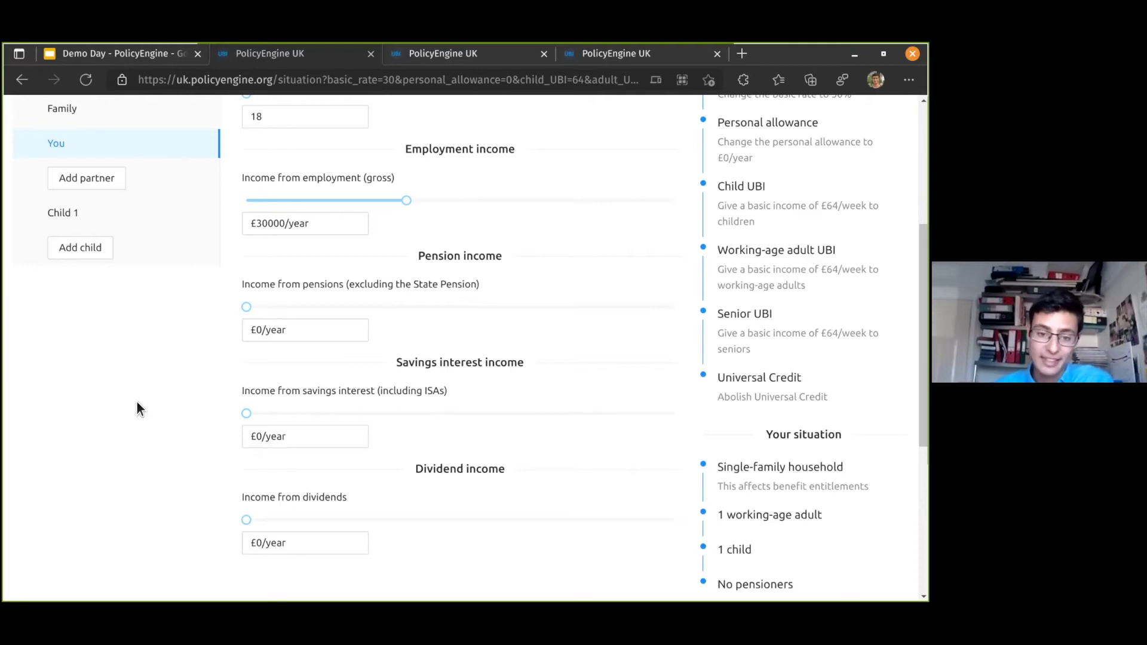
Calculate the reform's impact on the described household and examine the budget breakdown chart from Child UBI through to the final amount.
scroll(207, 384, down, 5)
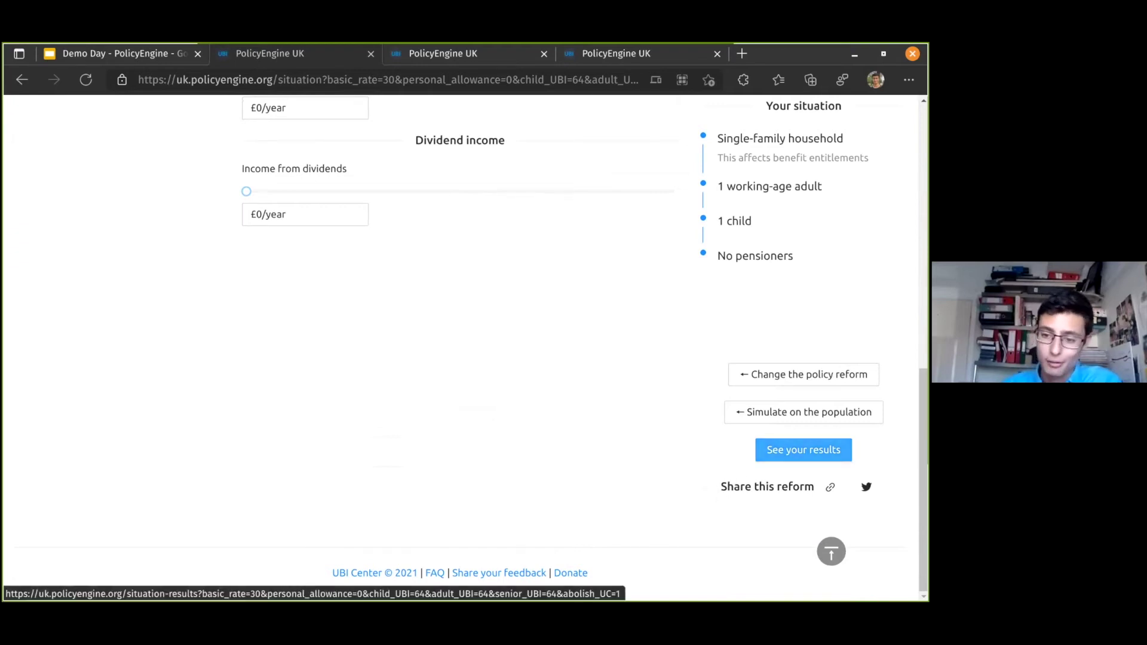
click(803, 449)
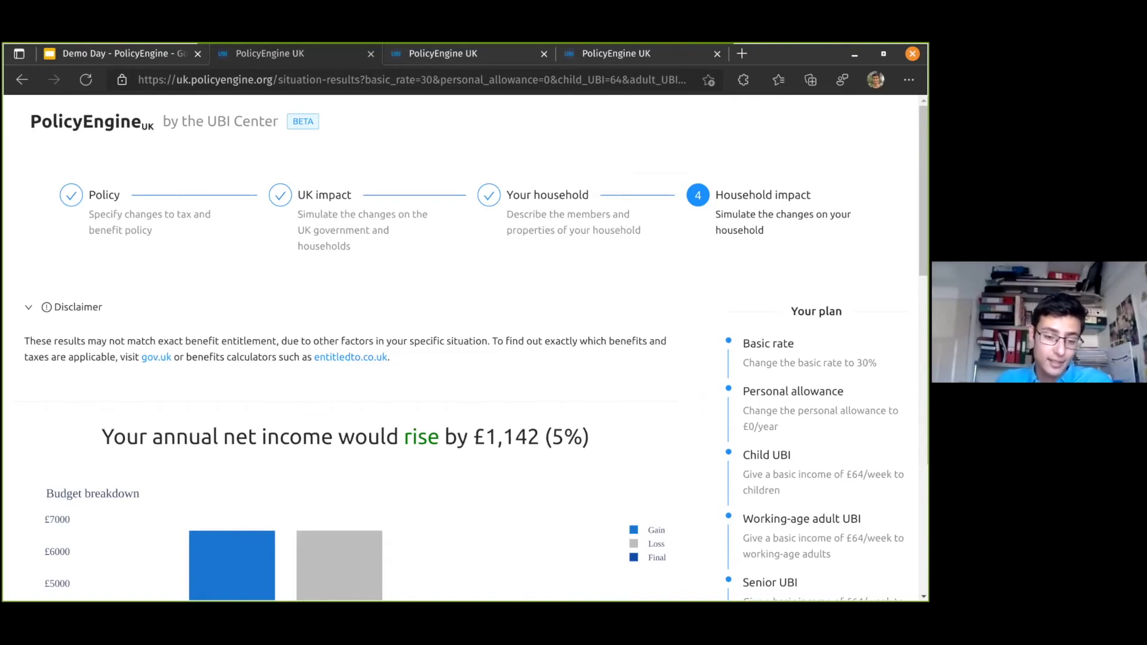
scroll(488, 407, down, 2)
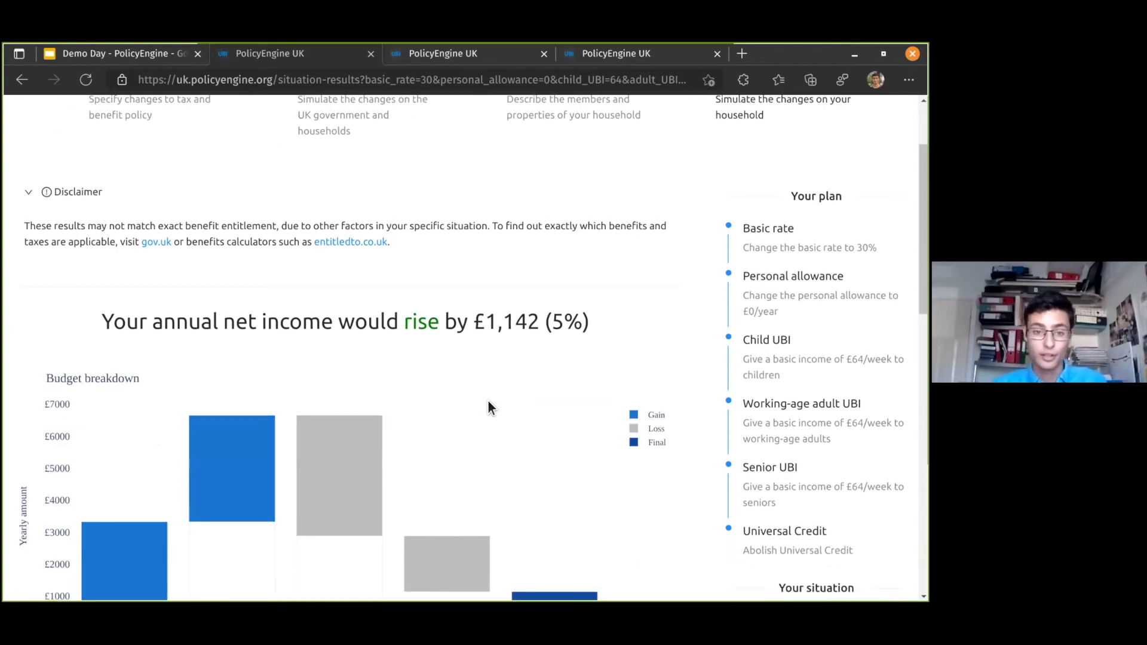
scroll(495, 403, down, 2)
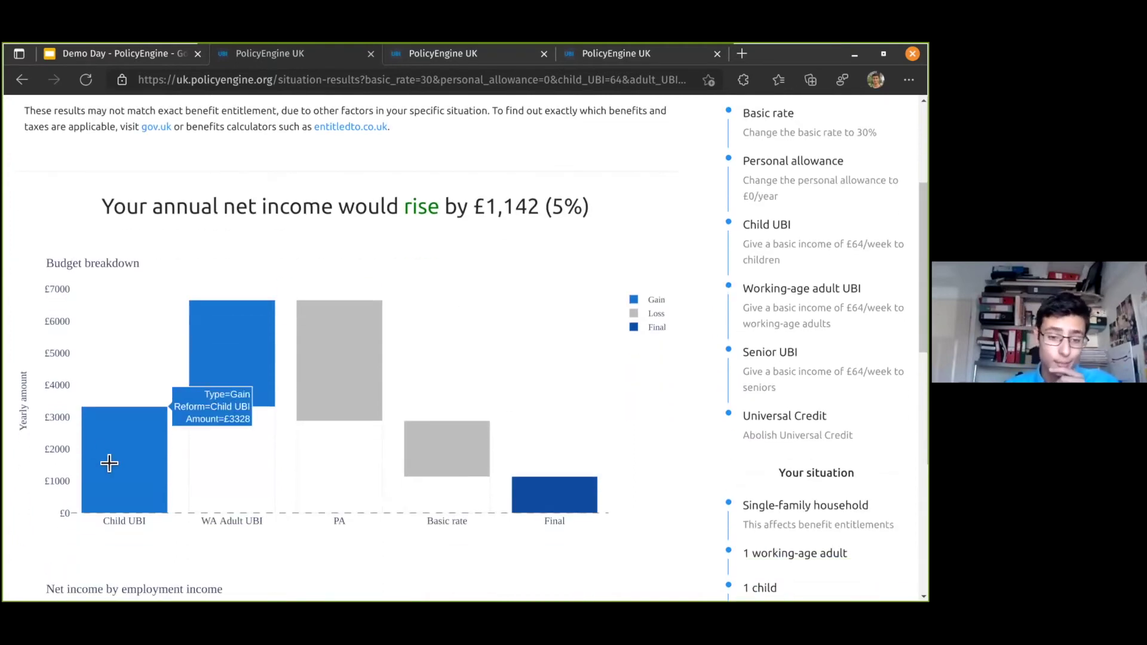
mouse_move(239, 346)
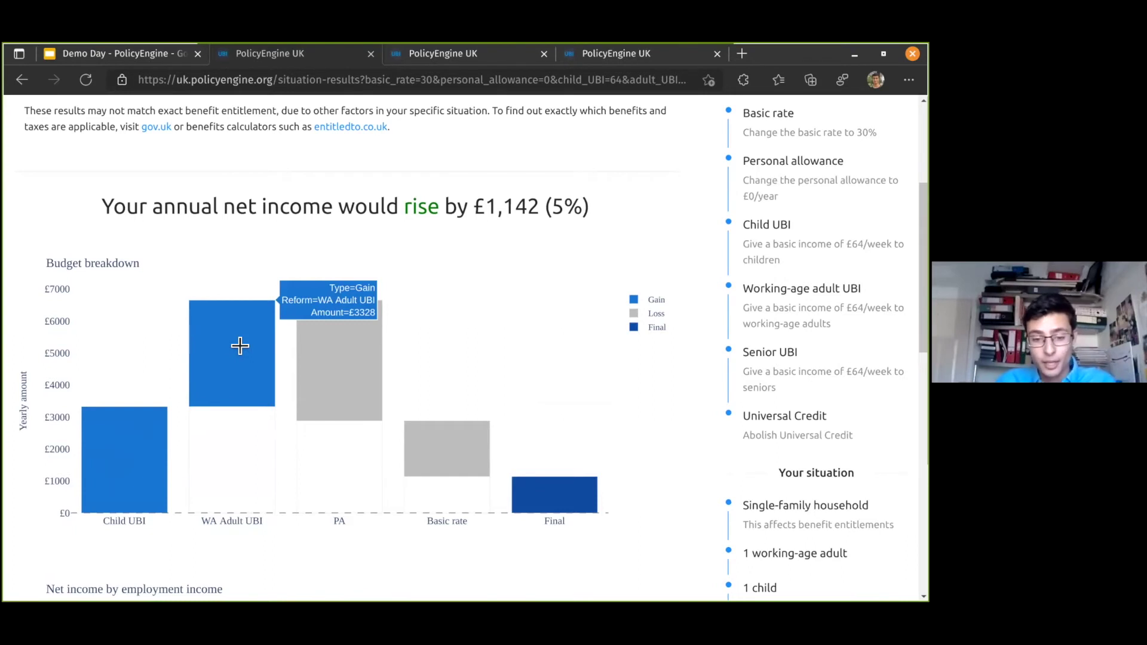
mouse_move(349, 341)
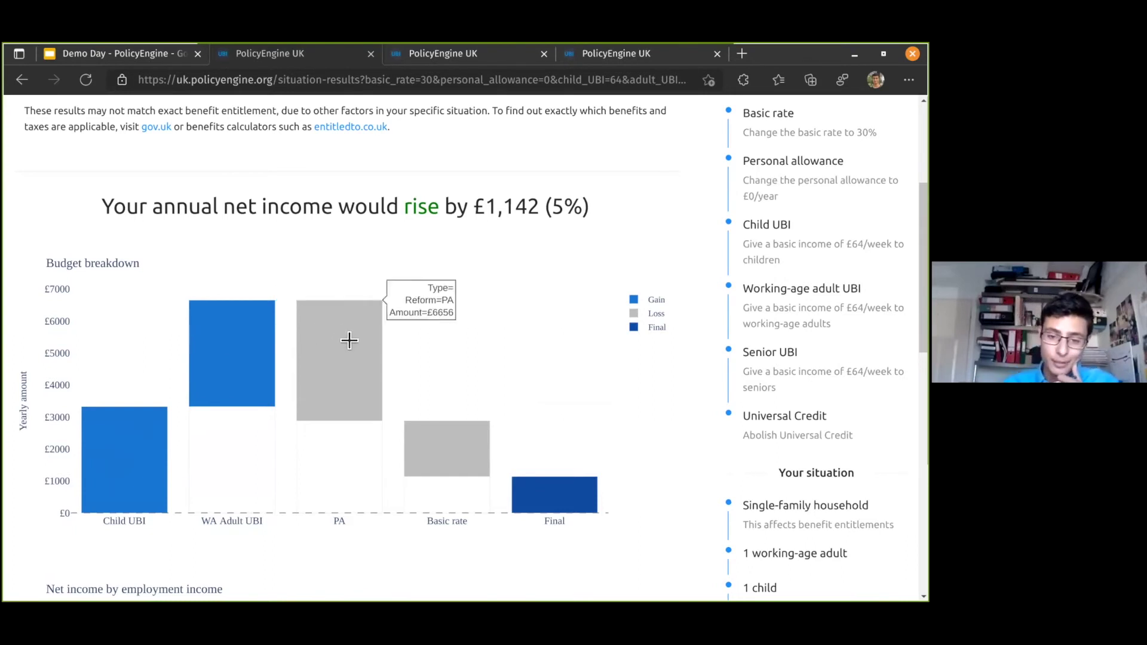
mouse_move(378, 405)
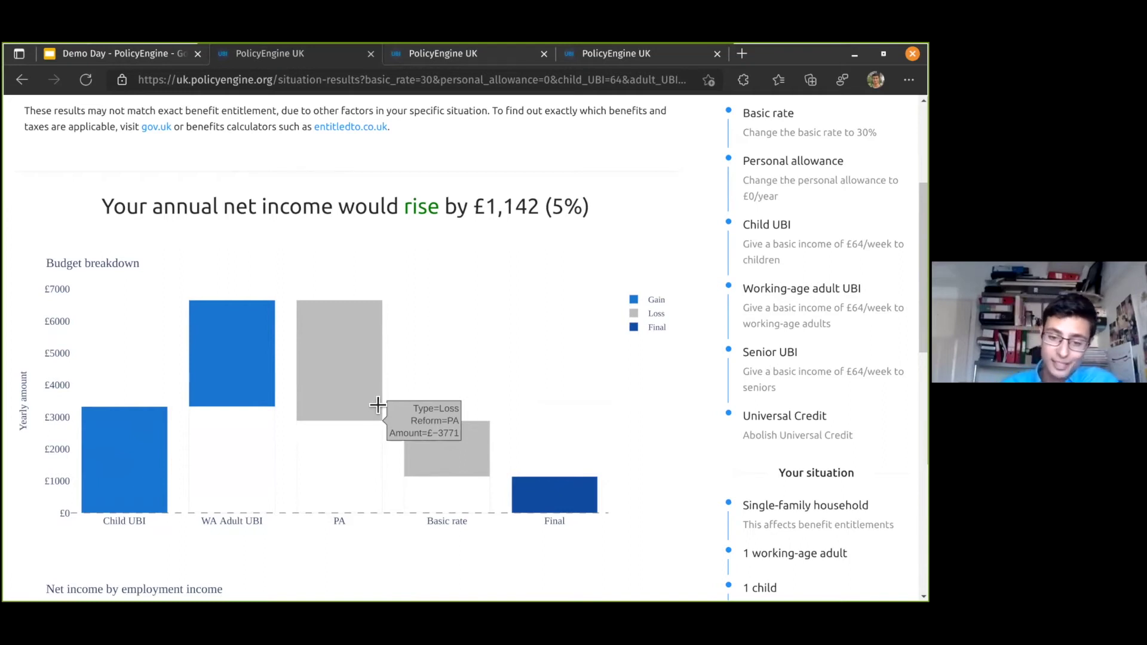
mouse_move(520, 486)
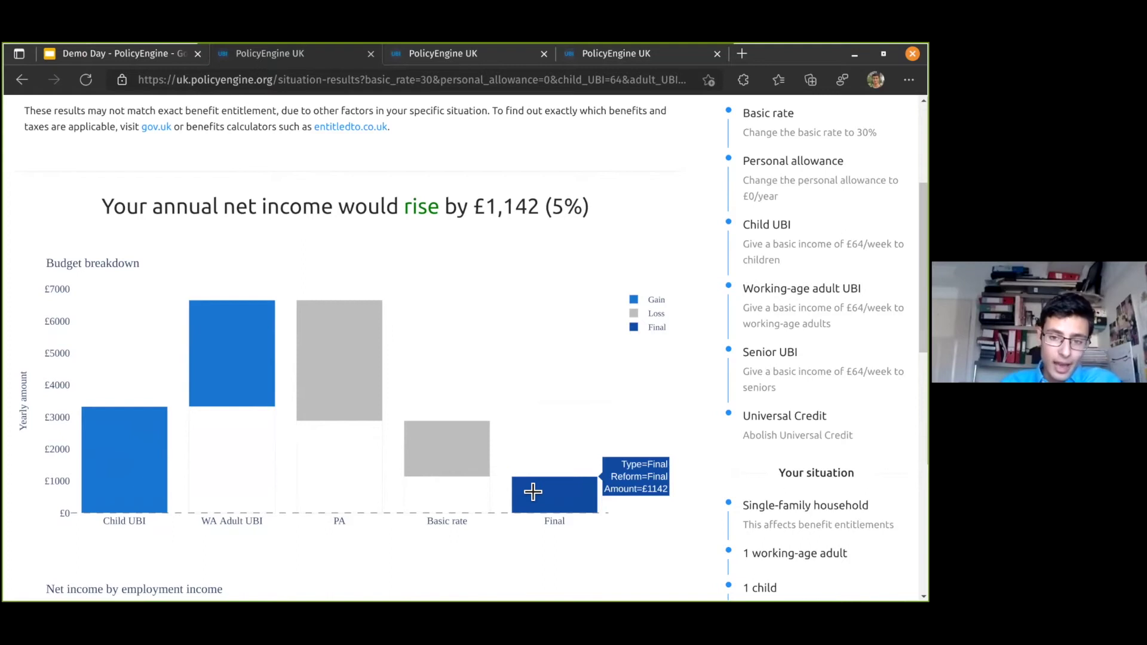
Isolate the baseline in the effective marginal tax rate chart by hiding the reform line, and restore it for comparison.
scroll(525, 442, down, 1)
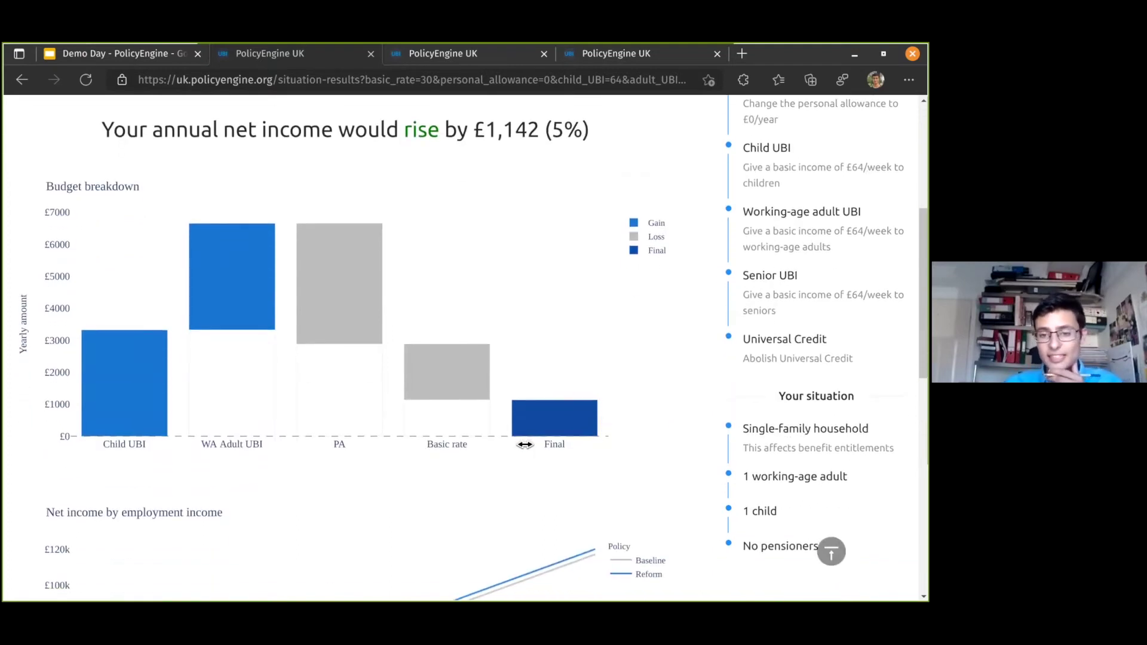
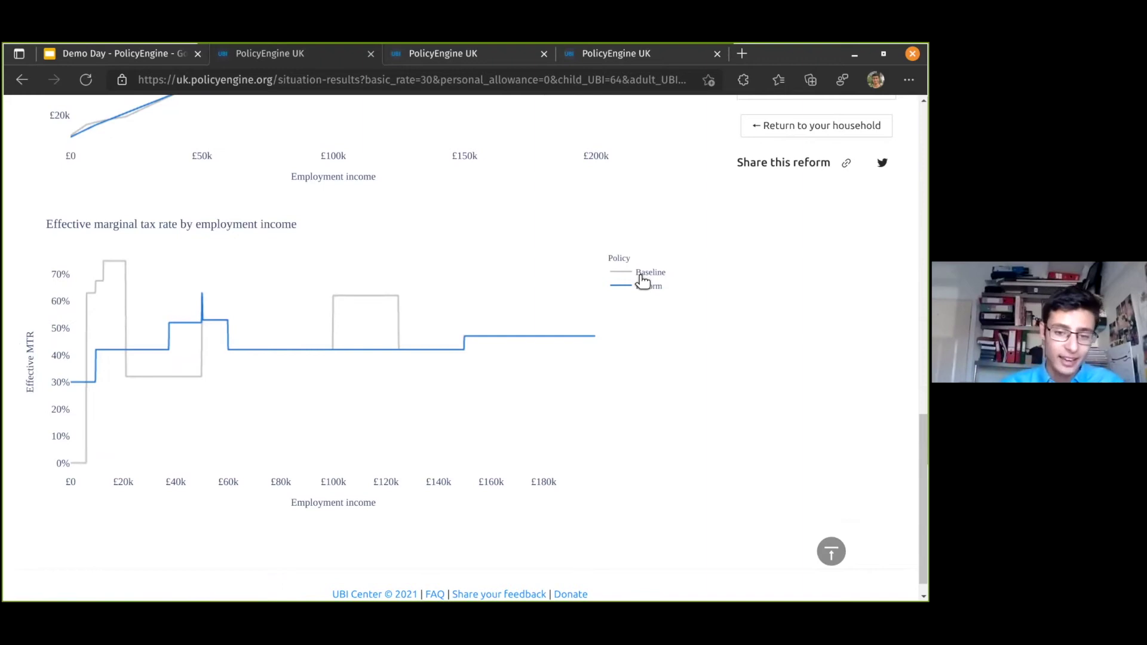
click(643, 281)
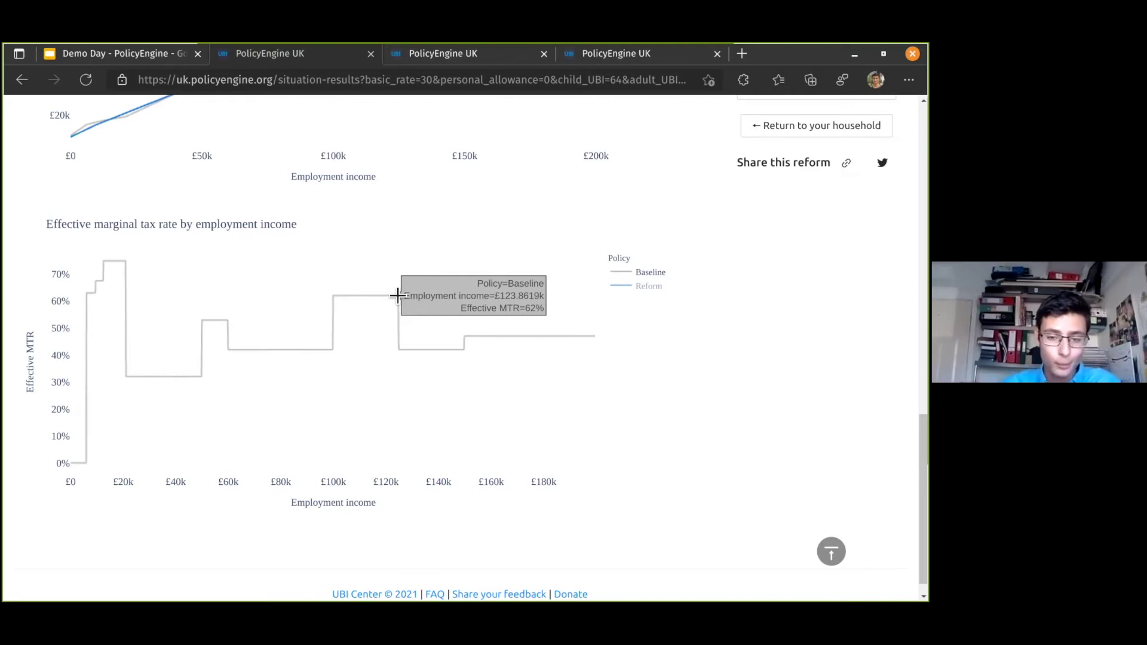
click(660, 293)
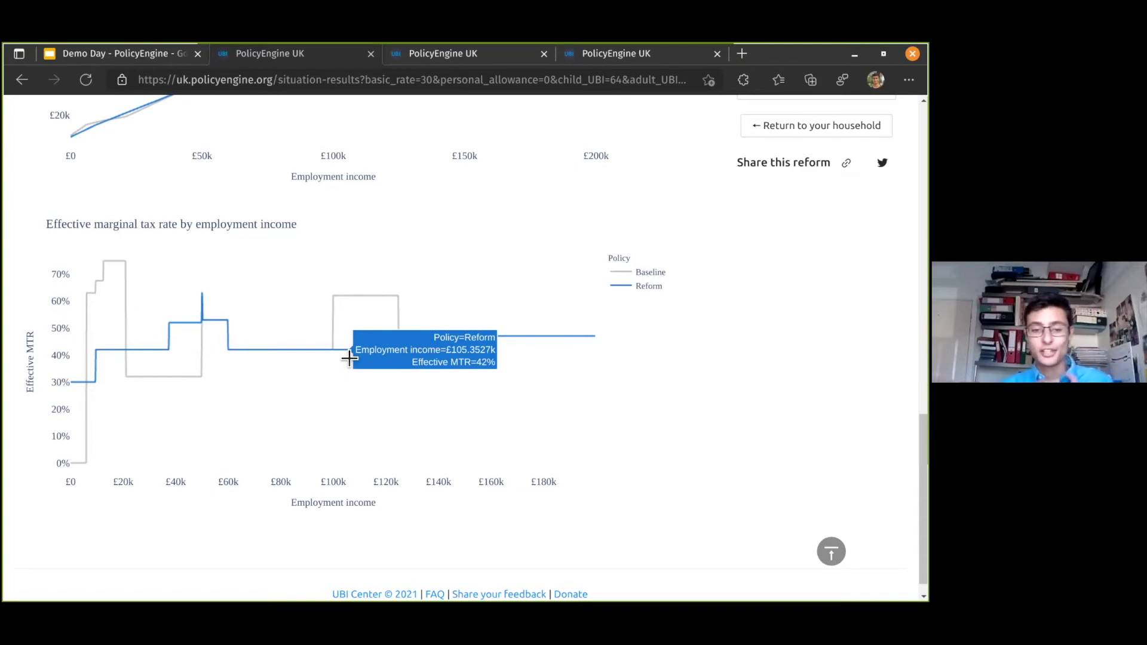
Review the chart of net income by employment income and copy the link for sharing this reform.
scroll(413, 356, up, 6)
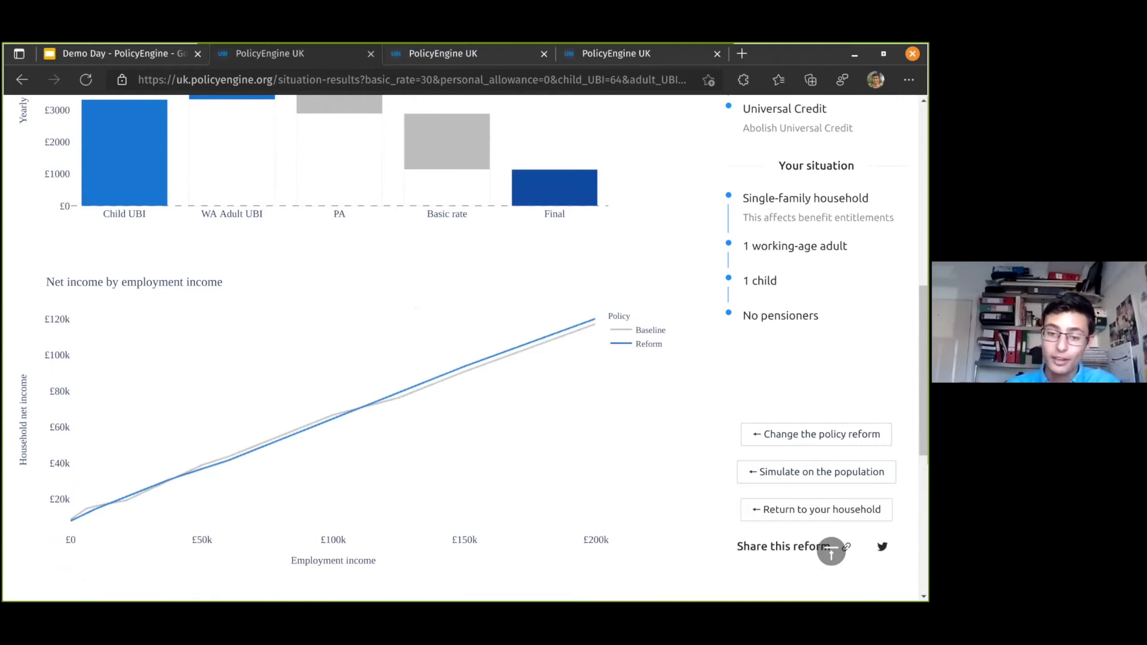
scroll(466, 346, up, 1)
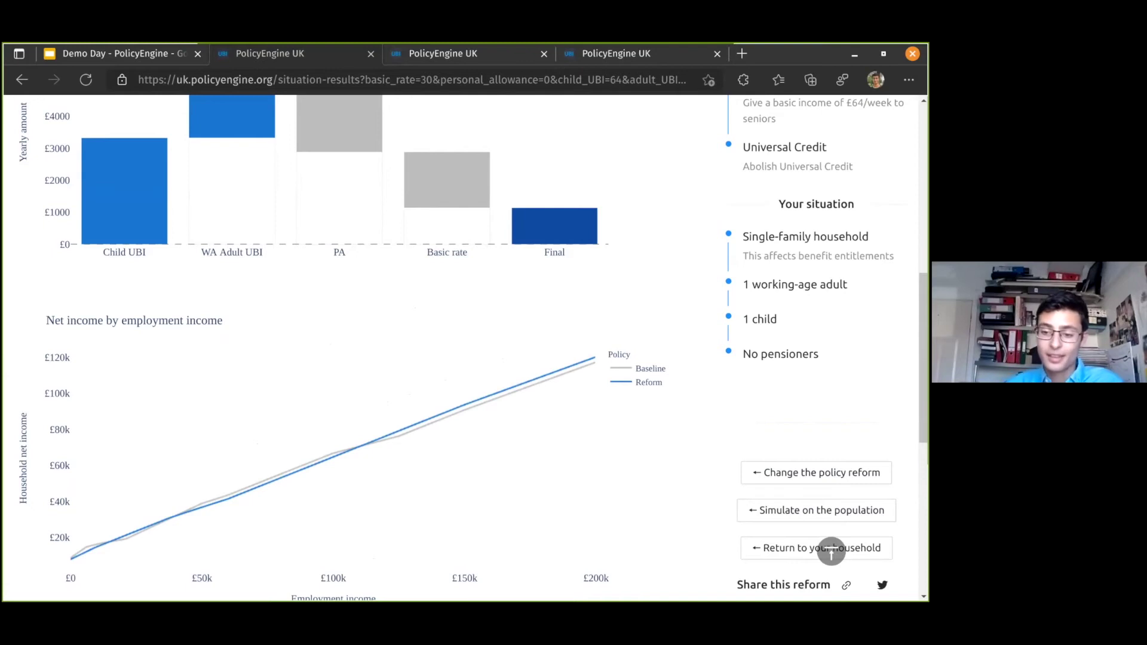
scroll(735, 471, down, 1)
click(846, 508)
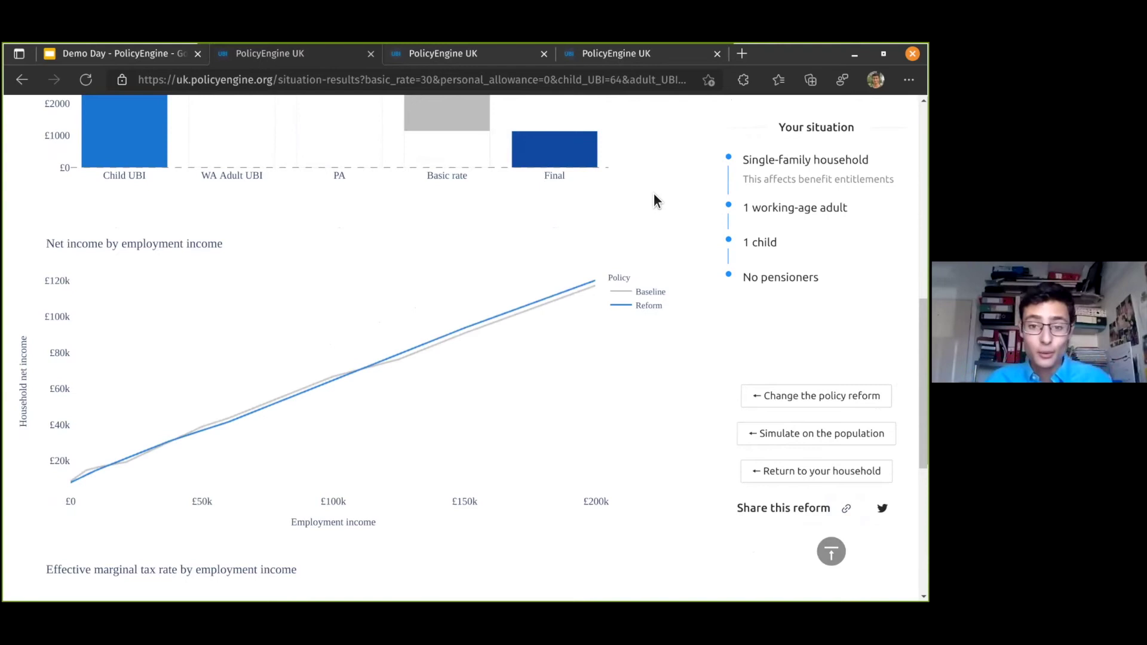
scroll(657, 190, up, 1)
scroll(659, 190, up, 9)
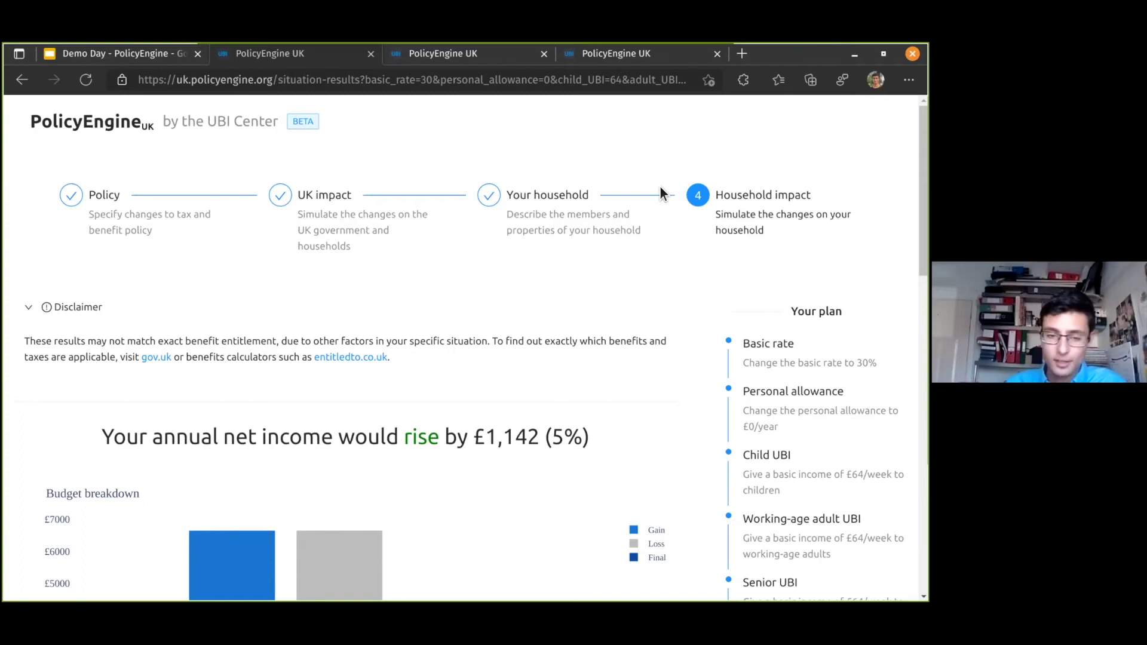
Switch to the Demo Day deck in Google Slides, present it up to the "How it works" slide, and exit the presentation.
click(109, 56)
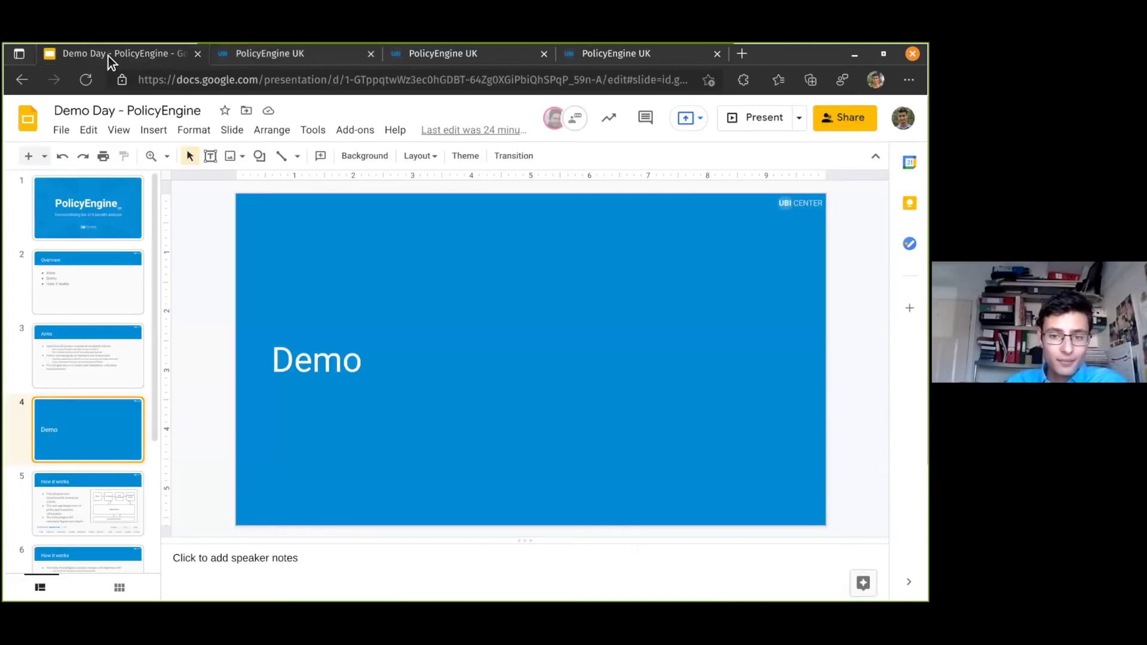
click(755, 118)
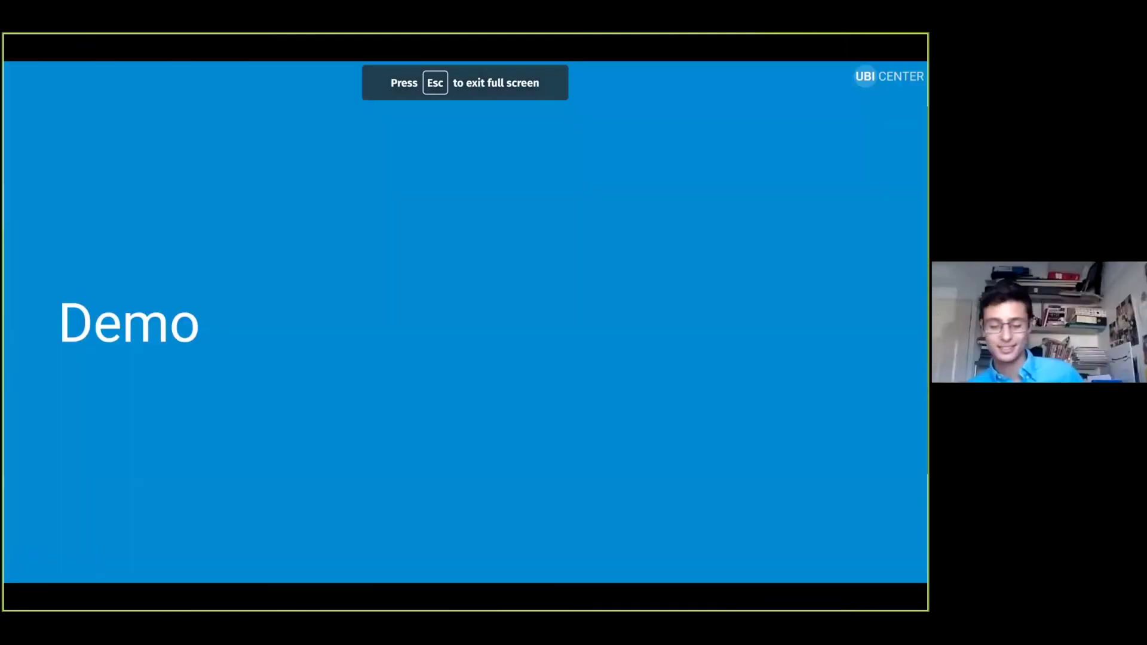
key(Right)
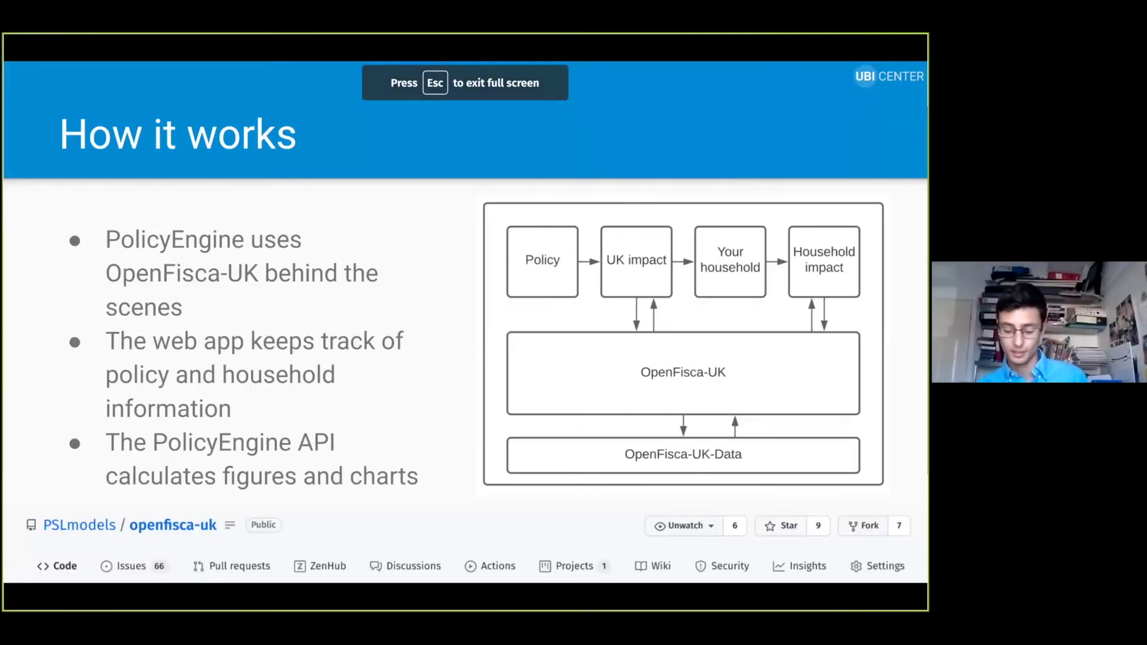
key(Left)
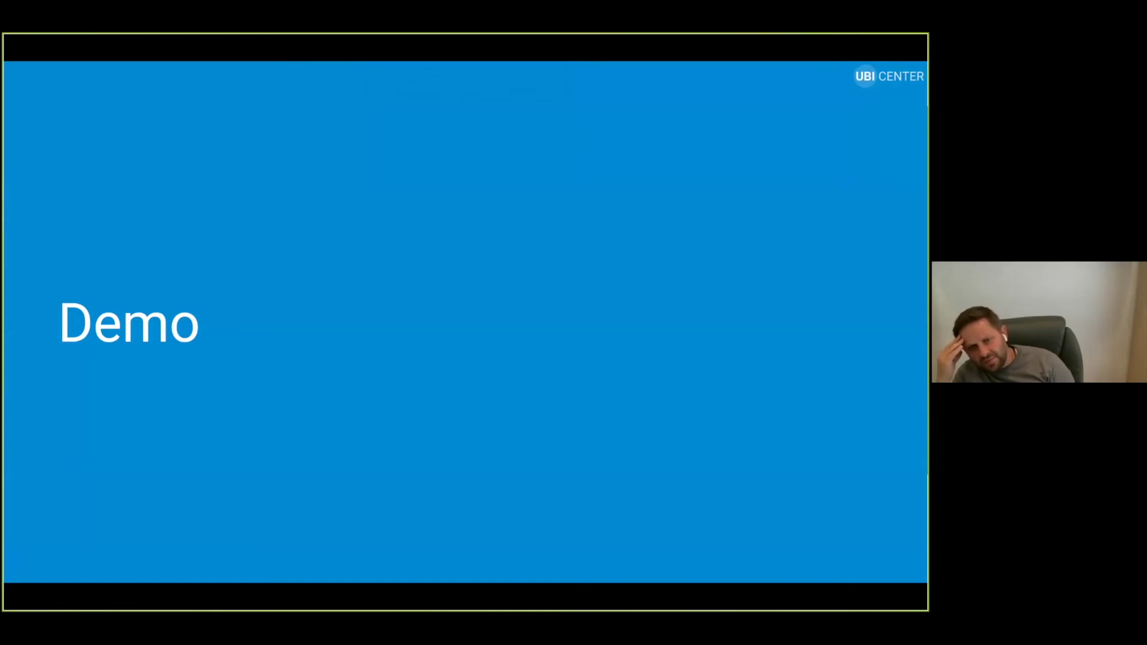
key(Escape)
Switch back to PolicyEngine UK, return to the policy settings, and raise the income tax basic rate to 35%.
click(273, 55)
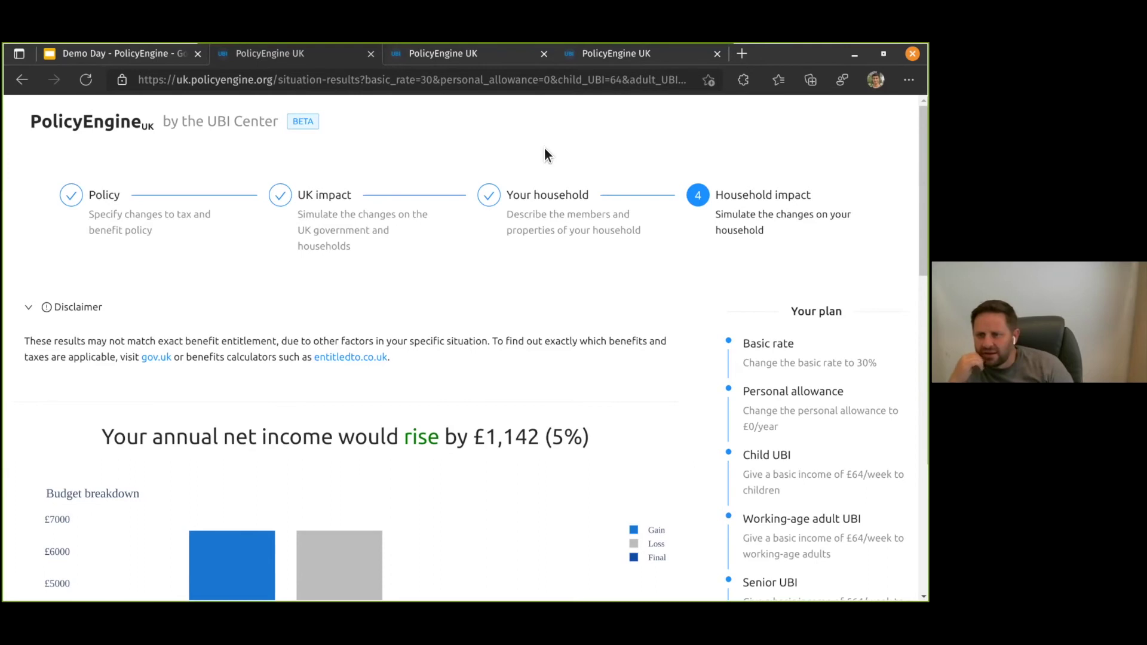
click(17, 82)
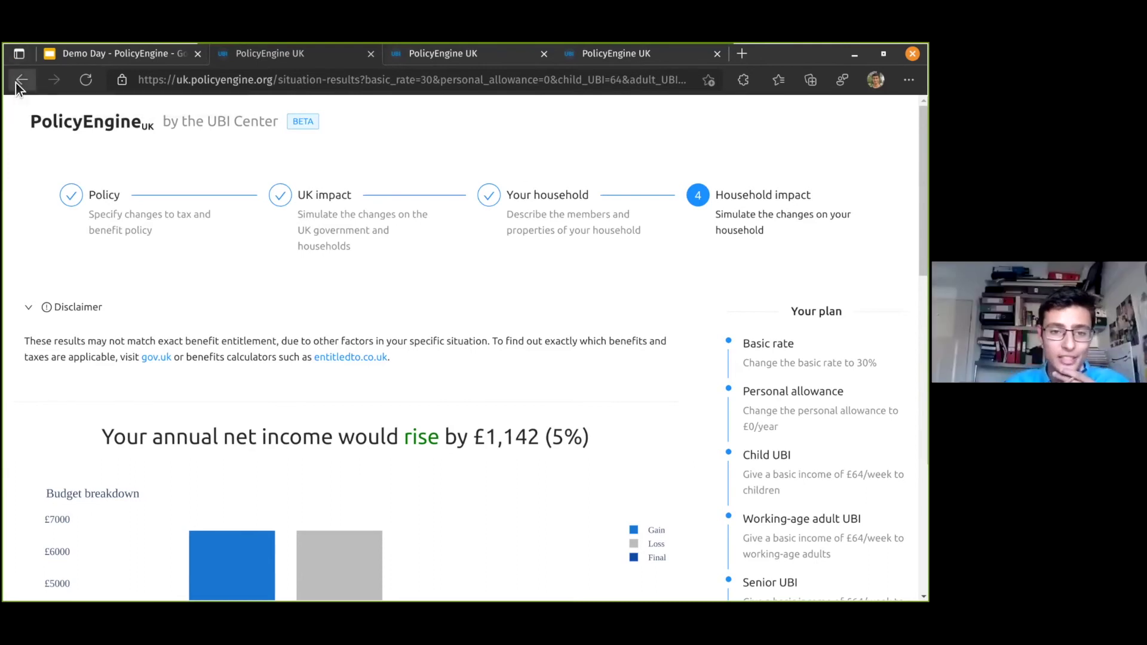
click(16, 83)
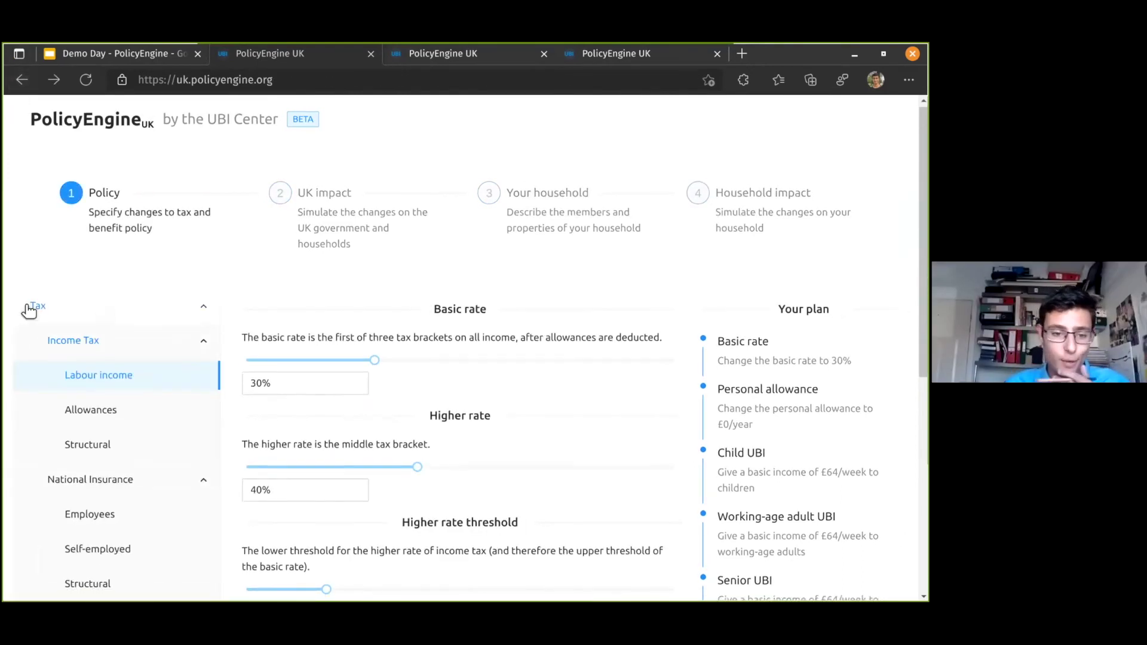
scroll(340, 274, down, 2)
drag(381, 249, 400, 251)
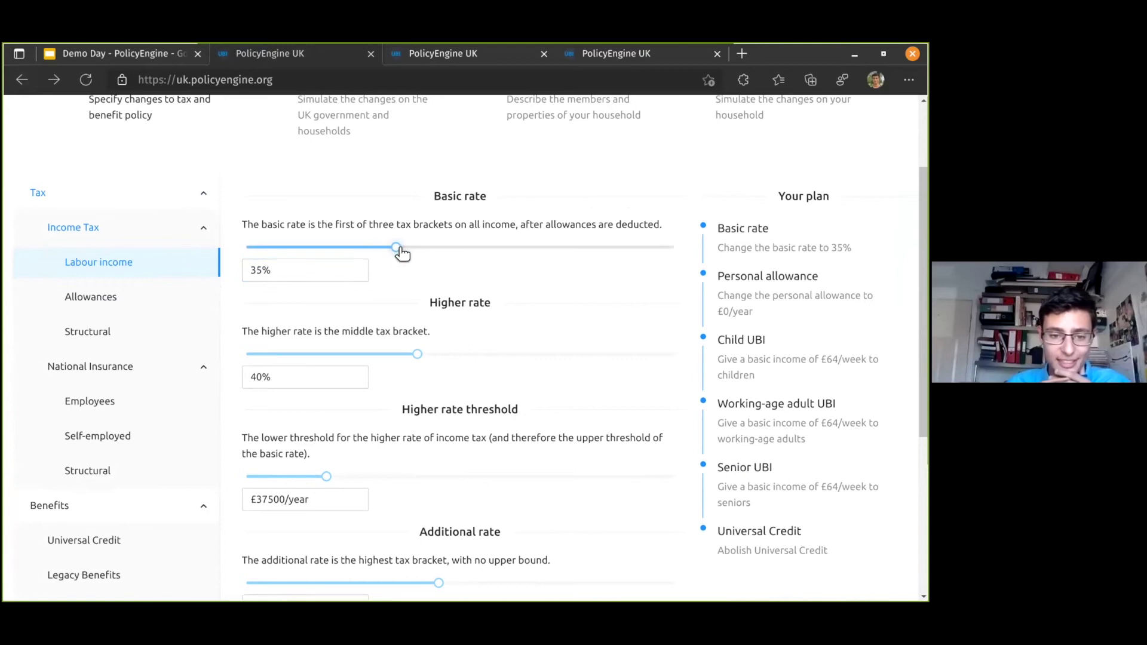
Turn off the abolition of Universal Credit and simulate the revised reform on the population.
scroll(441, 217, down, 3)
scroll(441, 218, up, 3)
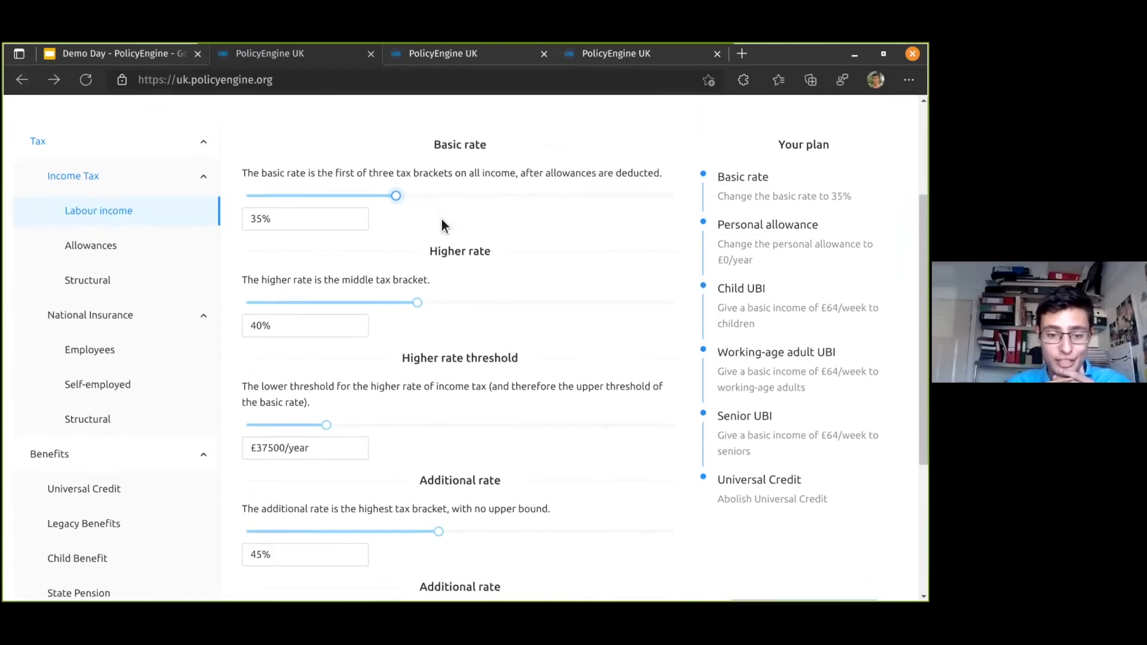
scroll(433, 224, down, 3)
click(180, 312)
click(261, 250)
scroll(650, 354, down, 4)
click(804, 385)
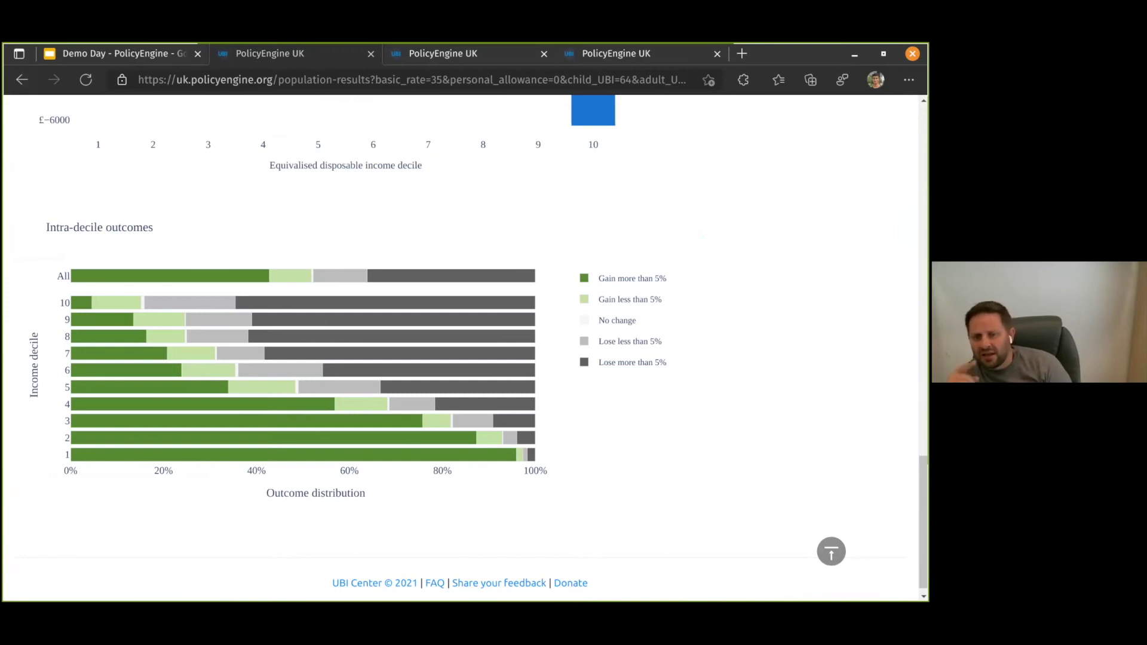
Review the decile, poverty and headline population results, and highlight the reform parameters in the page address.
scroll(466, 346, up, 20)
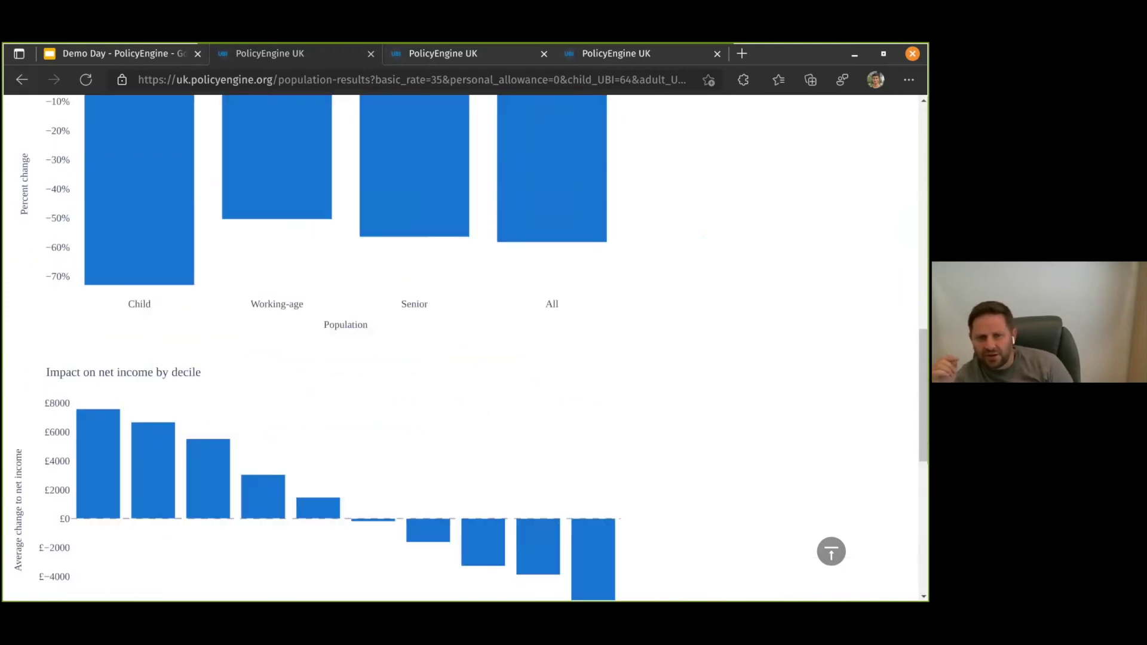
scroll(466, 347, up, 3)
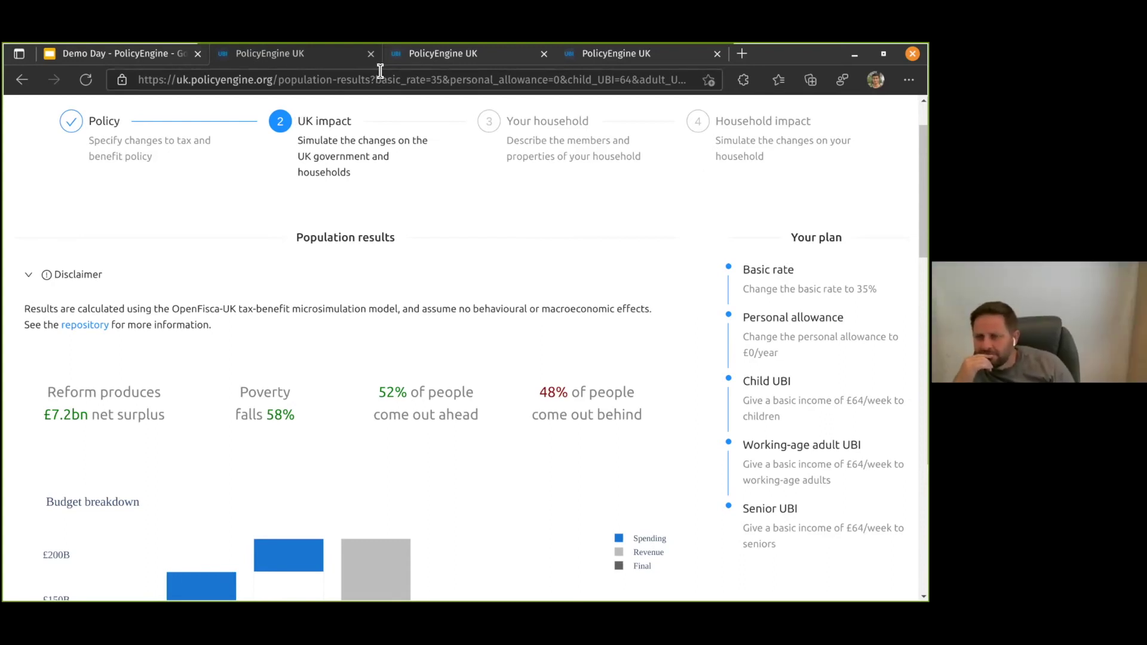
drag(376, 80, 716, 80)
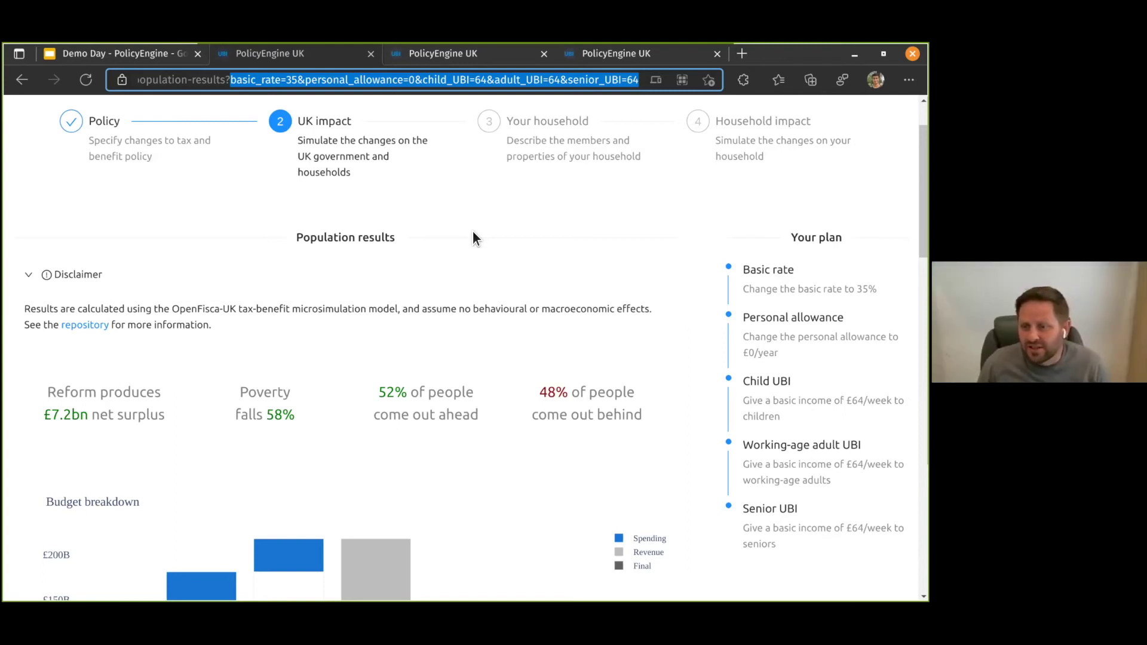
click(12, 110)
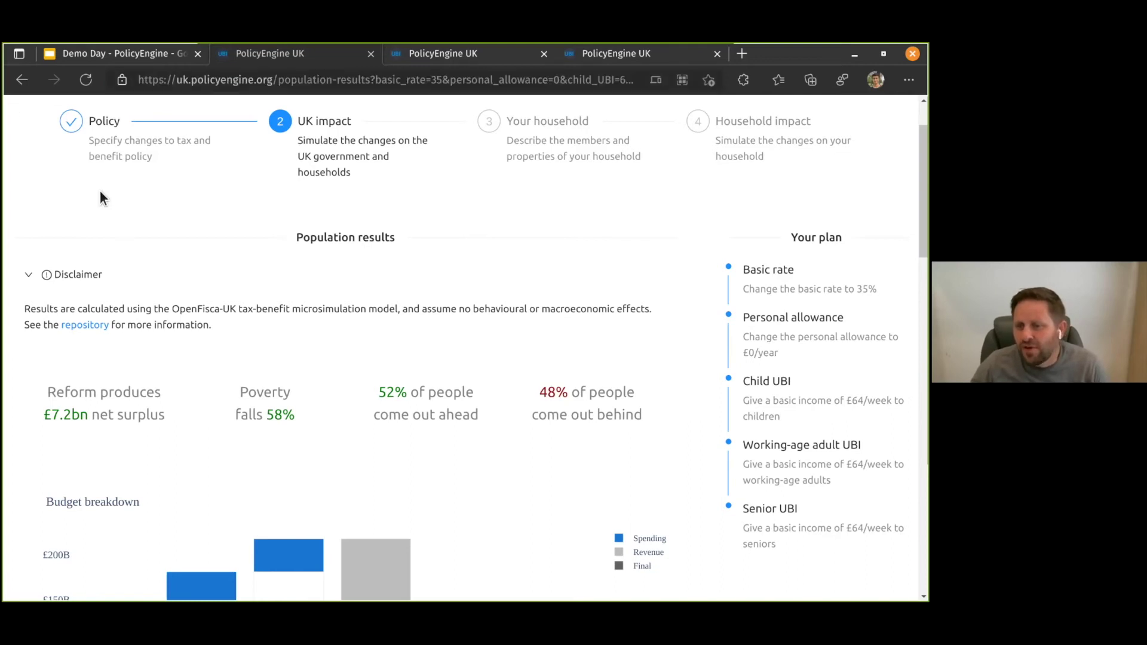
Return to the policy settings and set the Income Tax personal allowance to £5239/year.
click(20, 80)
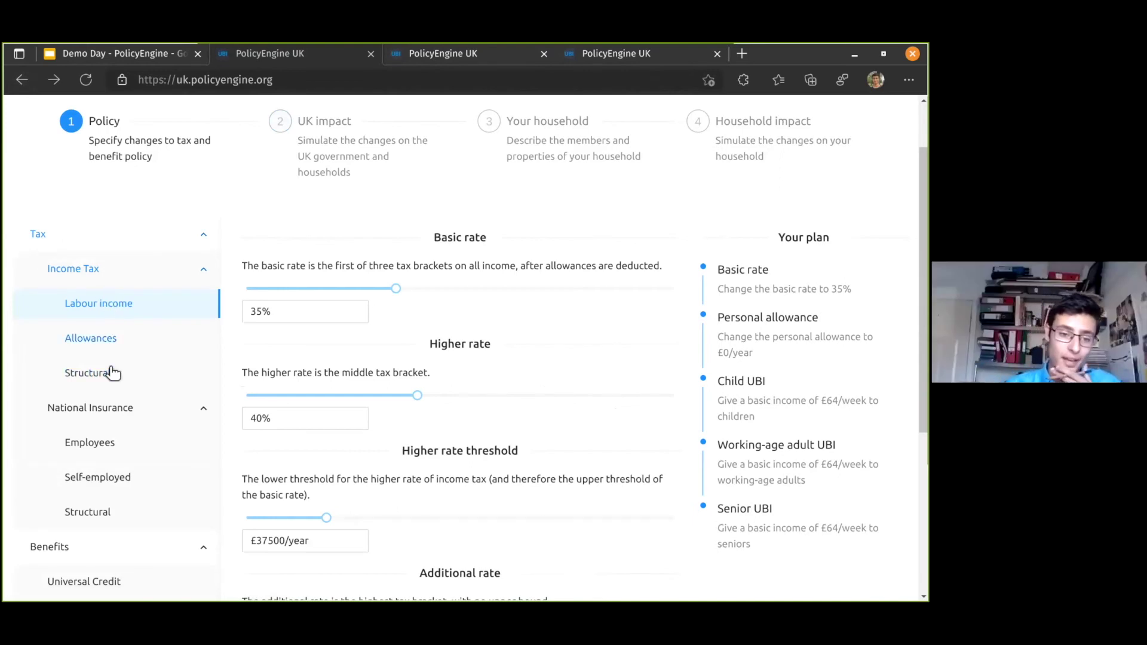
click(123, 346)
drag(248, 289, 335, 288)
click(220, 361)
click(257, 293)
click(256, 292)
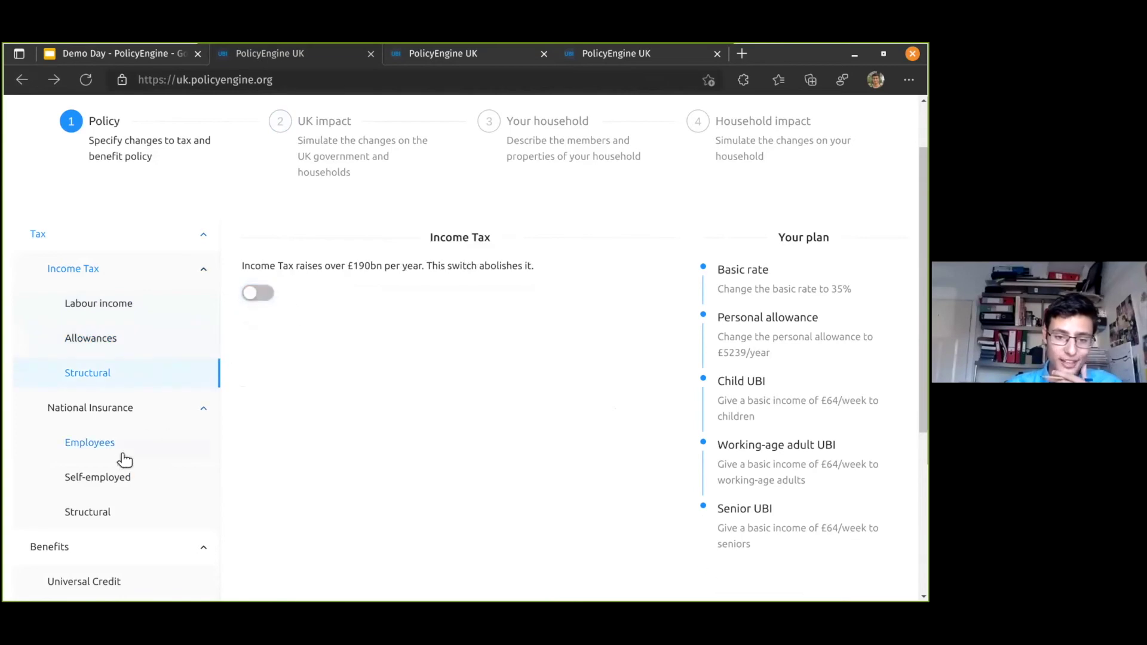
Set the employees' NI main rate to 18% and switch on AutoUBI to fund the UBI from plan revenue.
click(123, 457)
drag(304, 306, 330, 309)
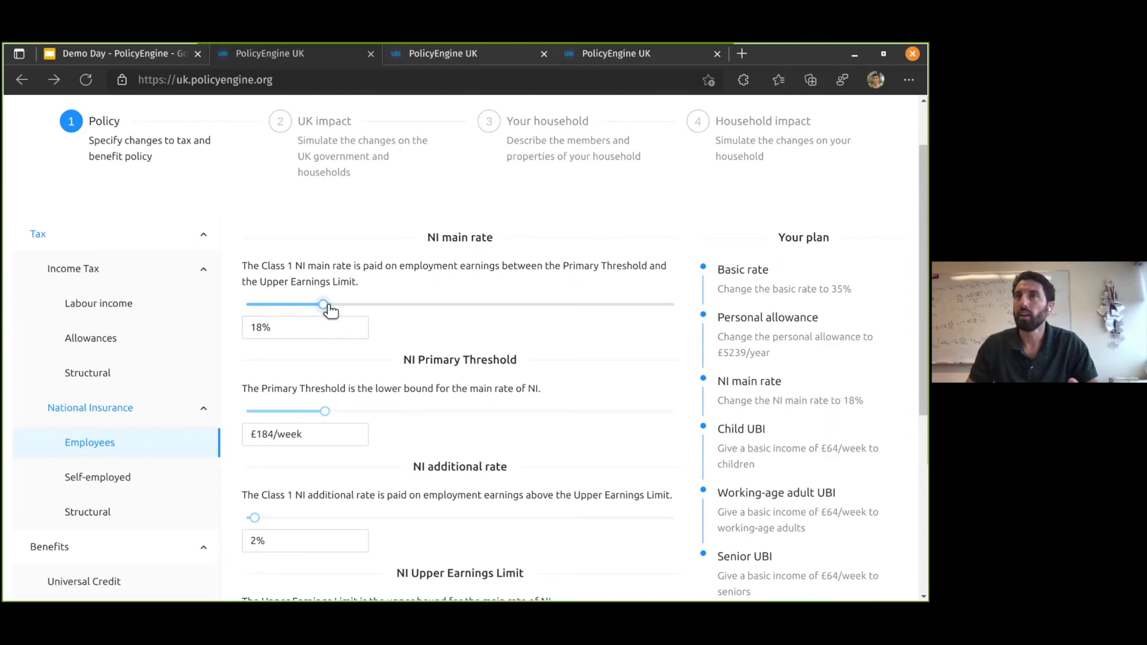
scroll(90, 373, down, 5)
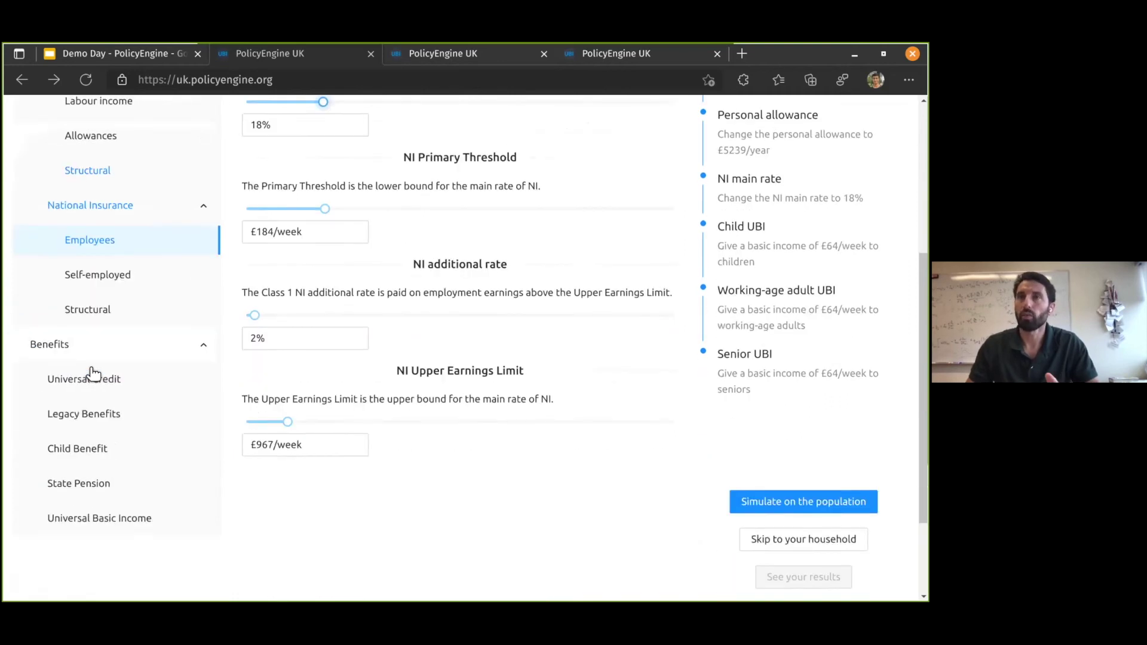
click(90, 454)
scroll(101, 453, up, 3)
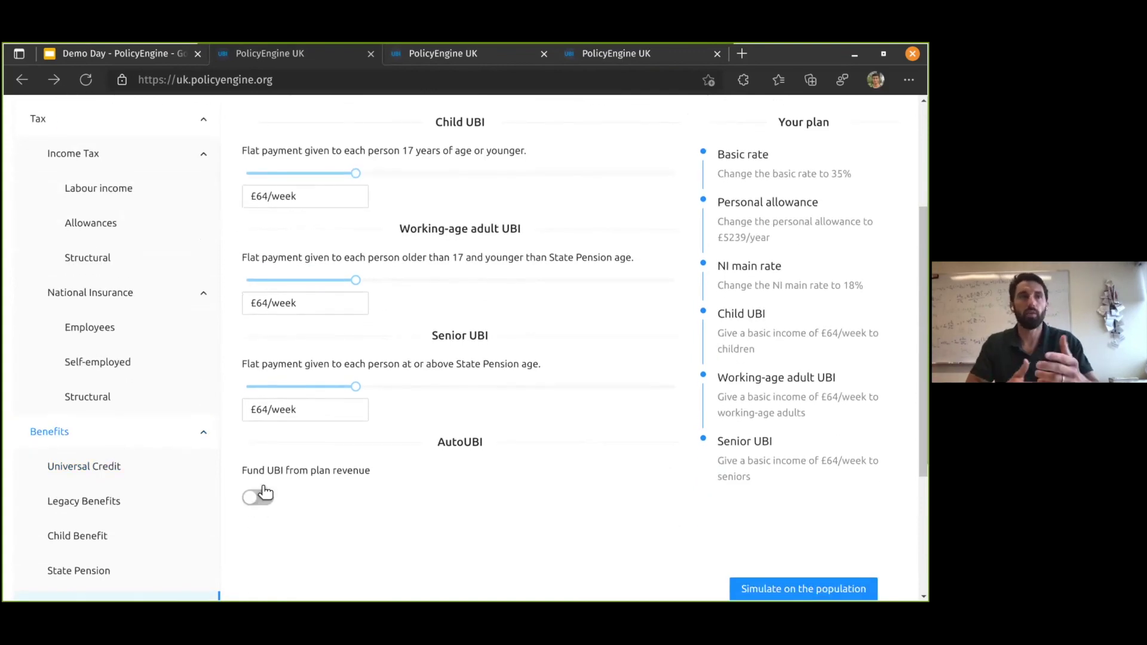
click(259, 506)
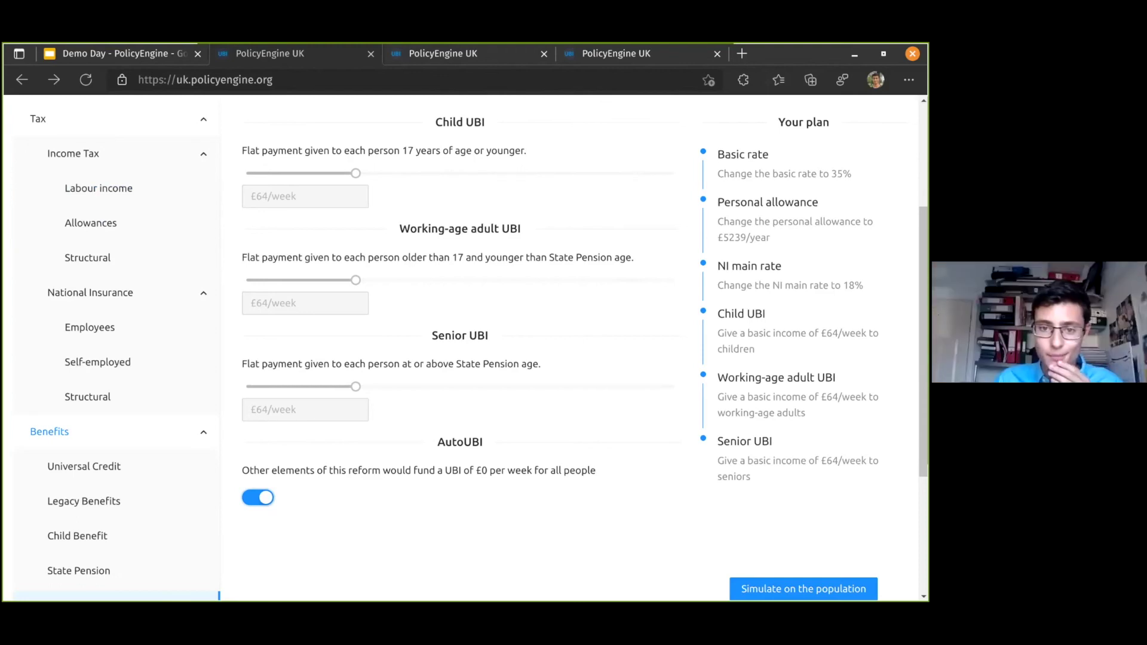
Examine the budget breakdown of the reform with the 30% basic rate, and return to the UBI policy settings.
click(514, 55)
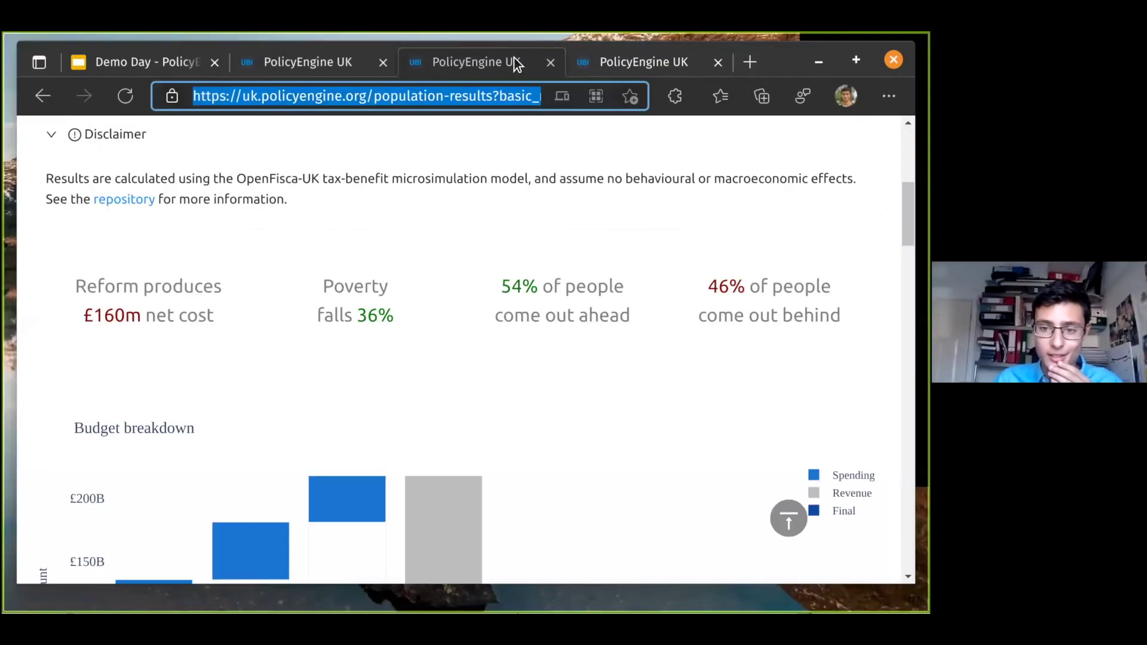
double_click(765, 51)
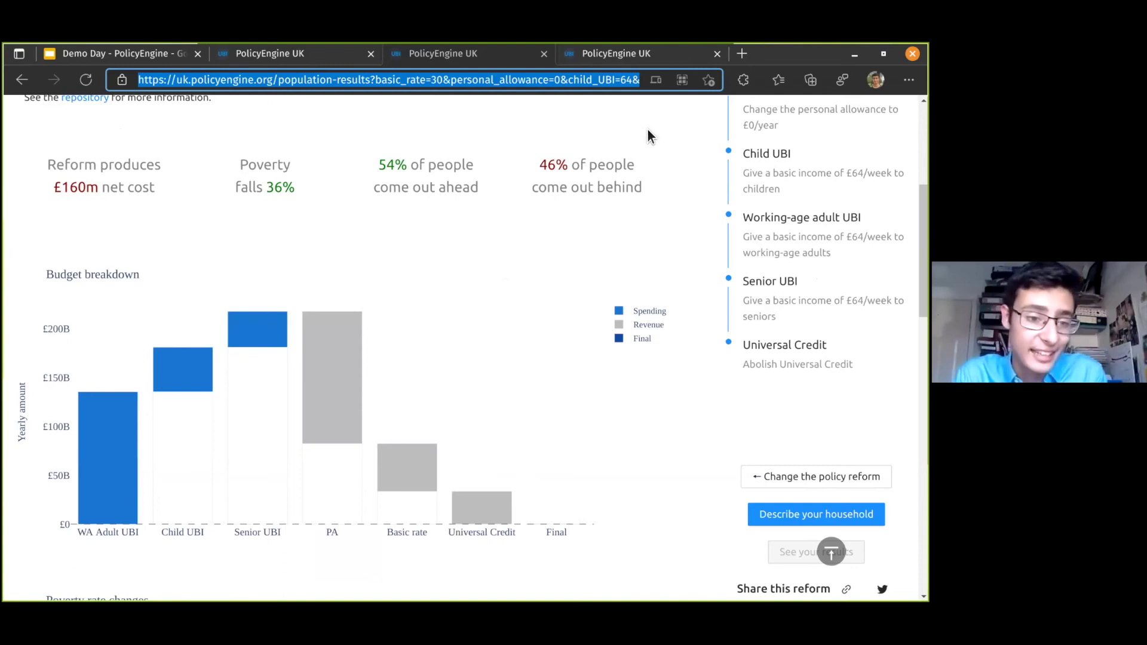
scroll(243, 243, down, 2)
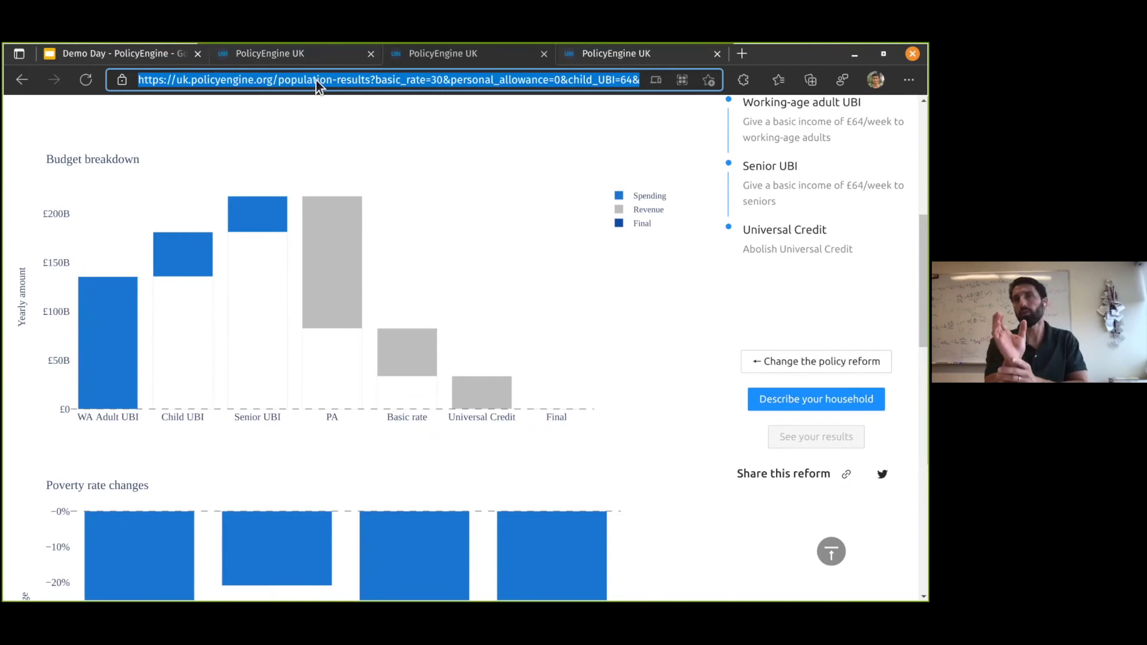
click(282, 55)
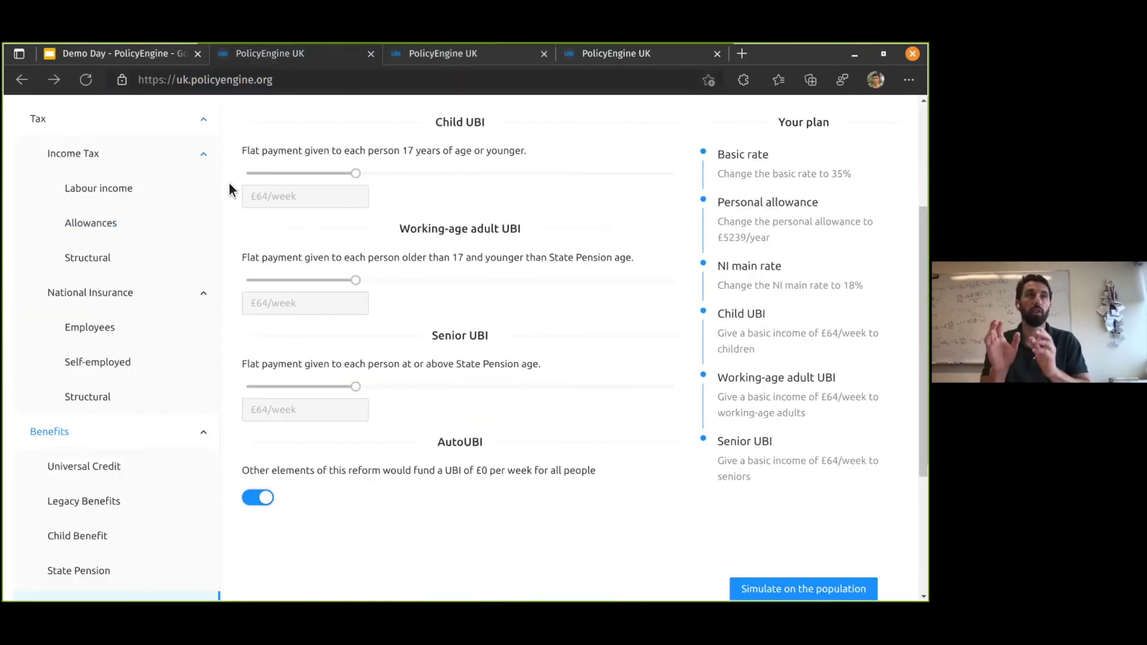